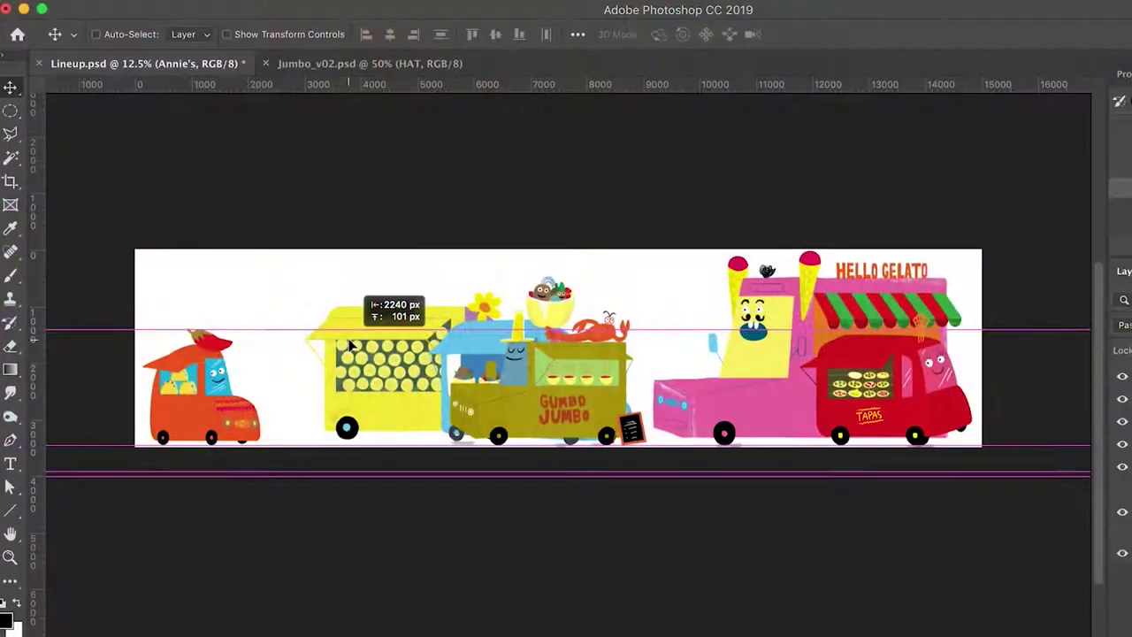
Step: Slide Annie's Arepas truck left, closer to the Gumbo Jumbo truck in Lineup.psd
drag(351, 345, 295, 352)
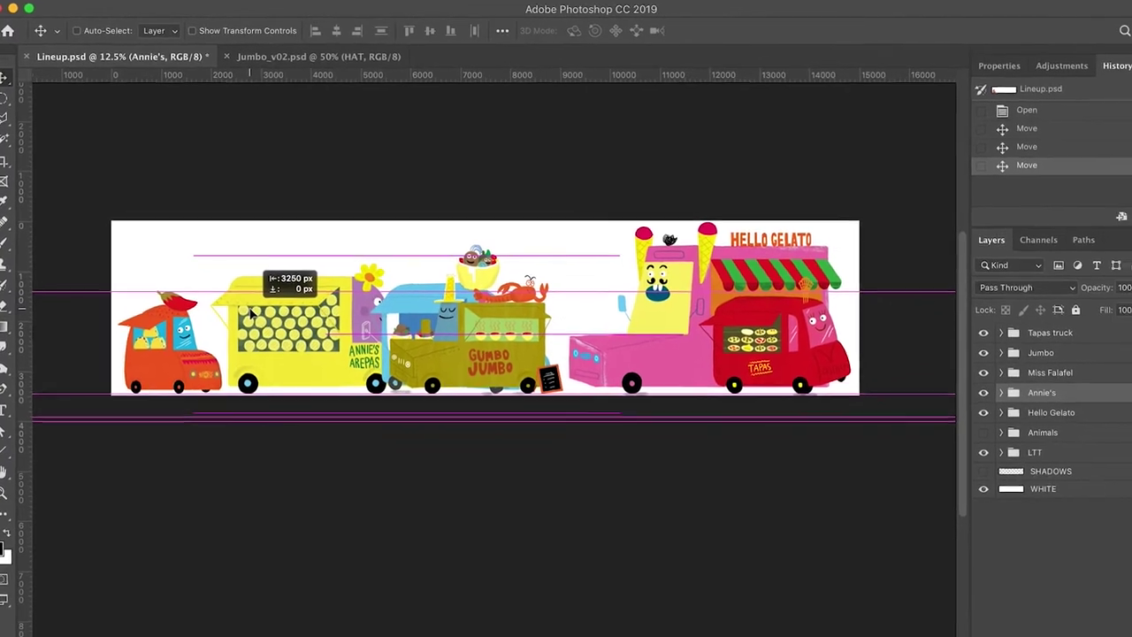
drag(252, 314, 252, 314)
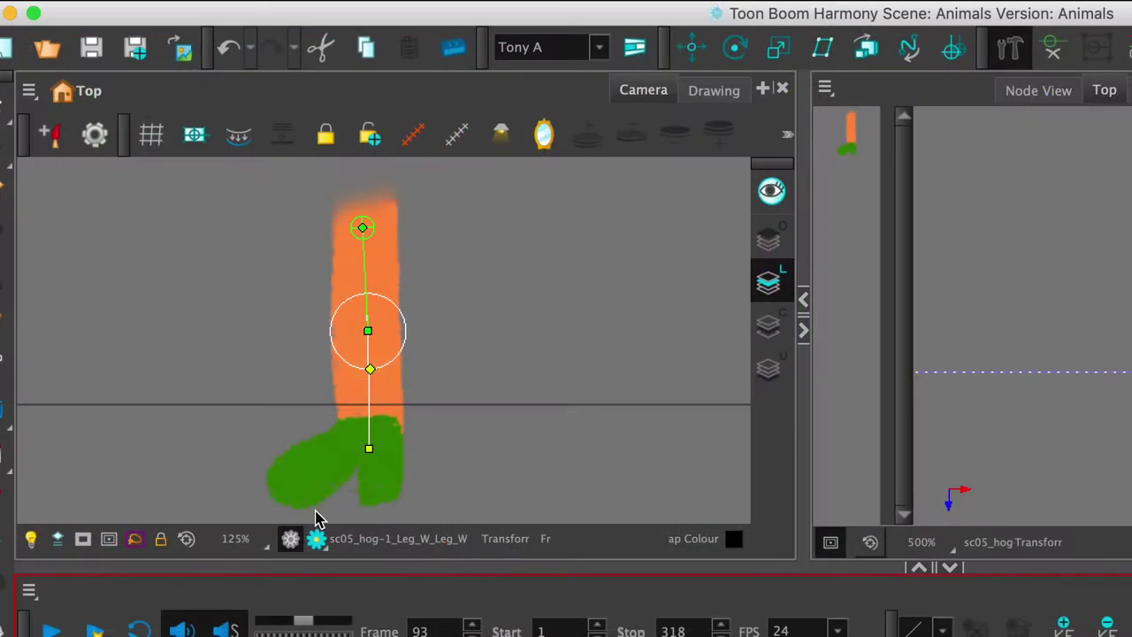
Step: Bend the hog's lower leg around its pivot, then return to the Top node level
drag(391, 442, 249, 412)
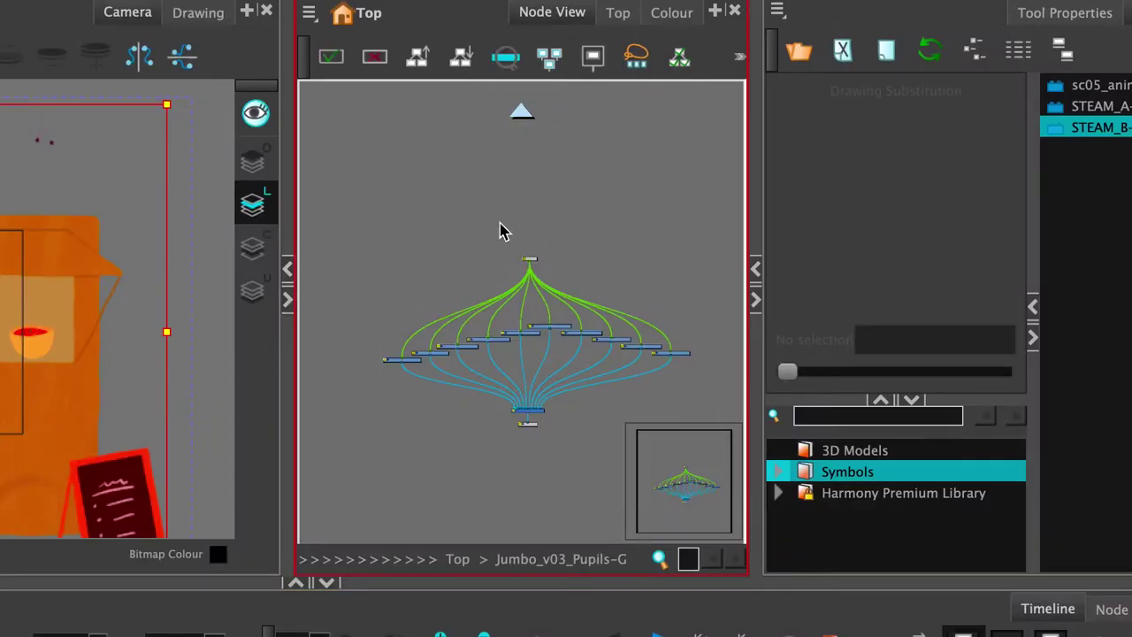
click(518, 110)
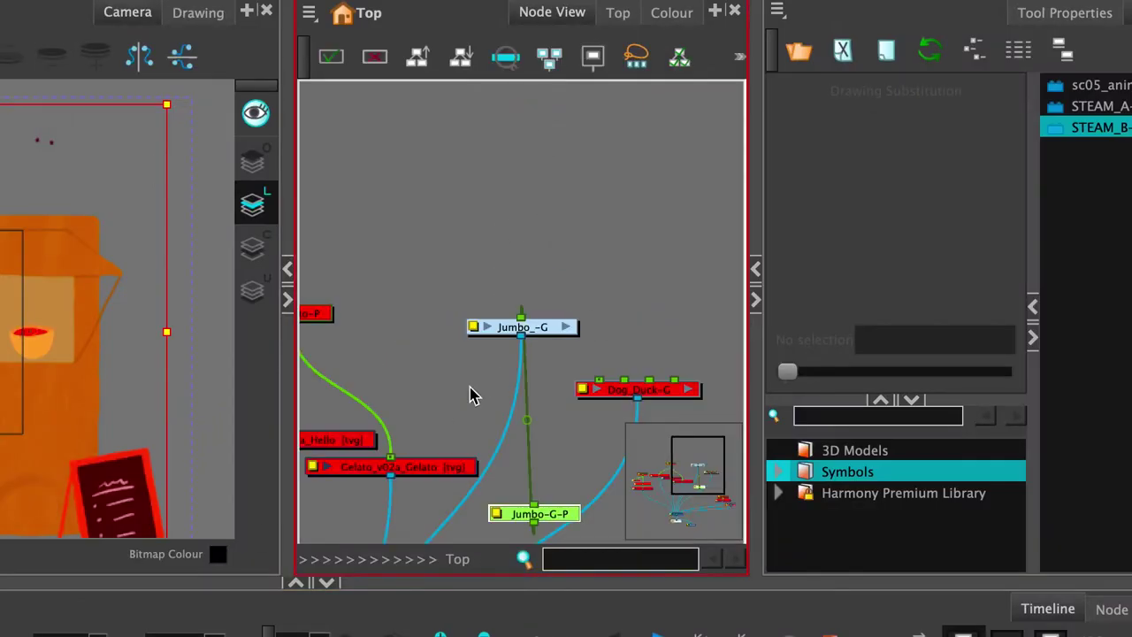
scroll(540, 319, down, 2)
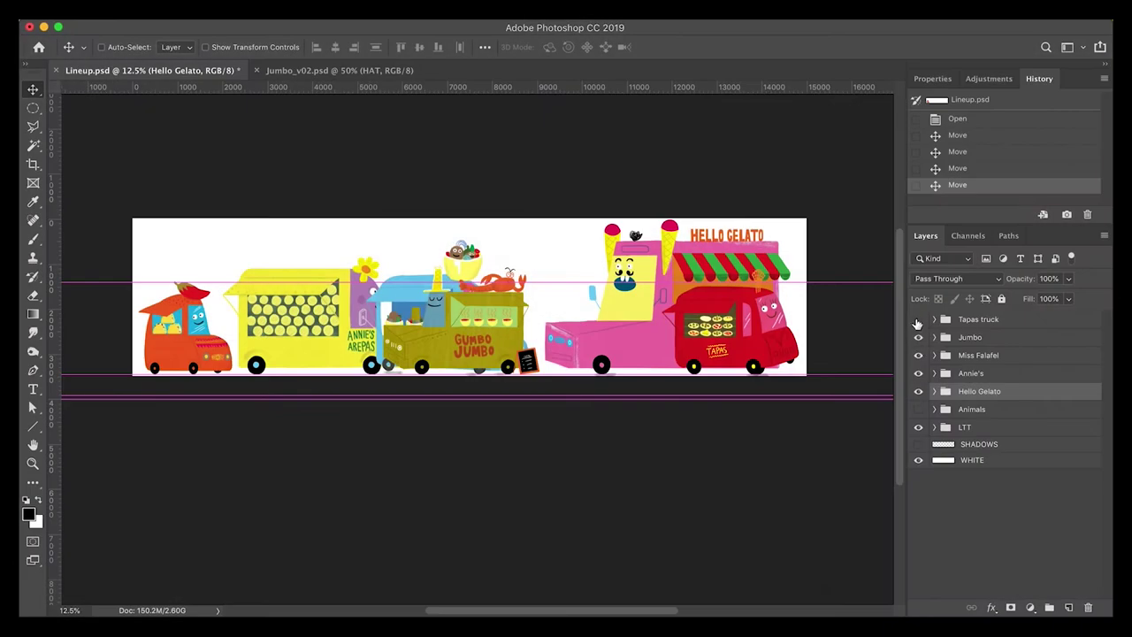
Step: Hide the Tapas truck, Jumbo, Miss Falafel, Hello Gelato and Animals layers
drag(917, 324, 918, 372)
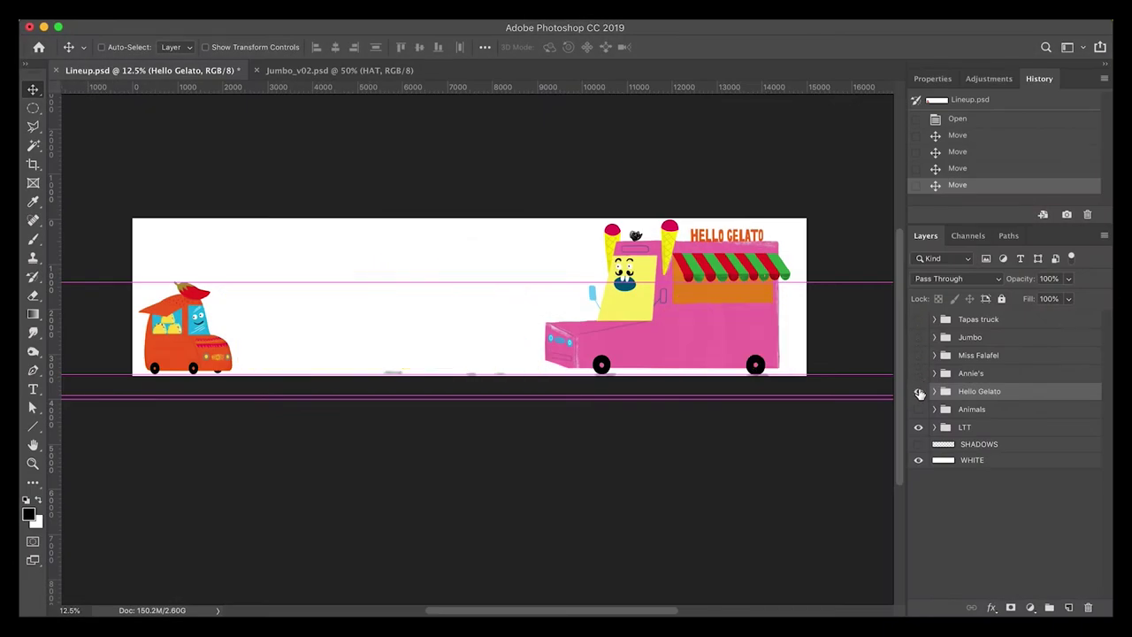
click(918, 390)
click(918, 409)
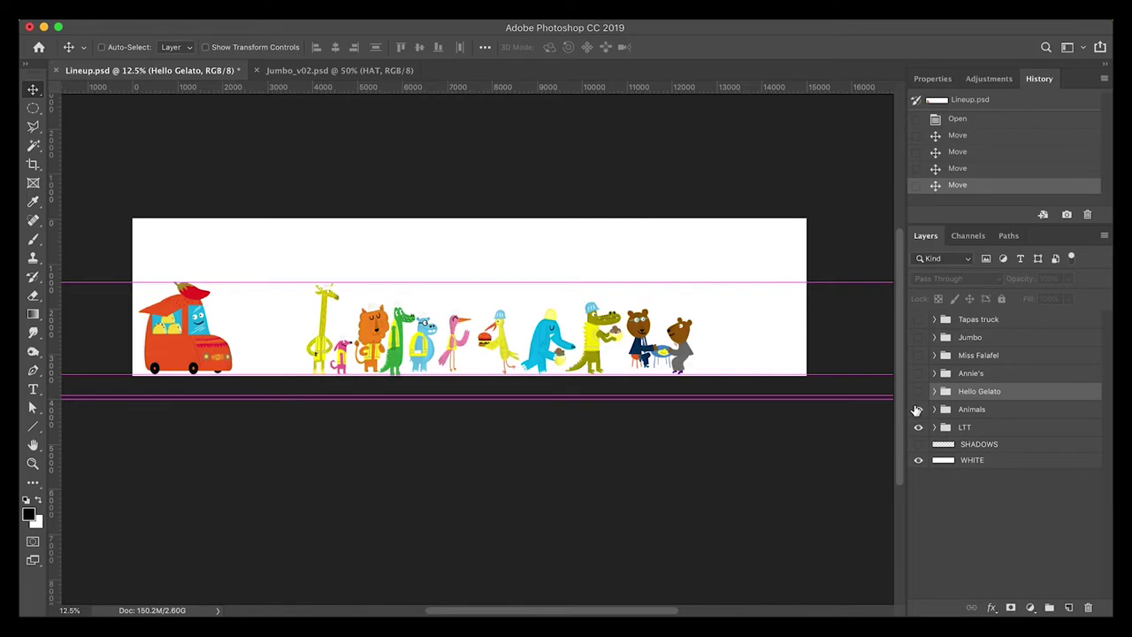
click(918, 409)
Step: Show Hello Gelato again and inspect the Pupils, Pupils-P, EYES and MOUTHS layers
click(918, 391)
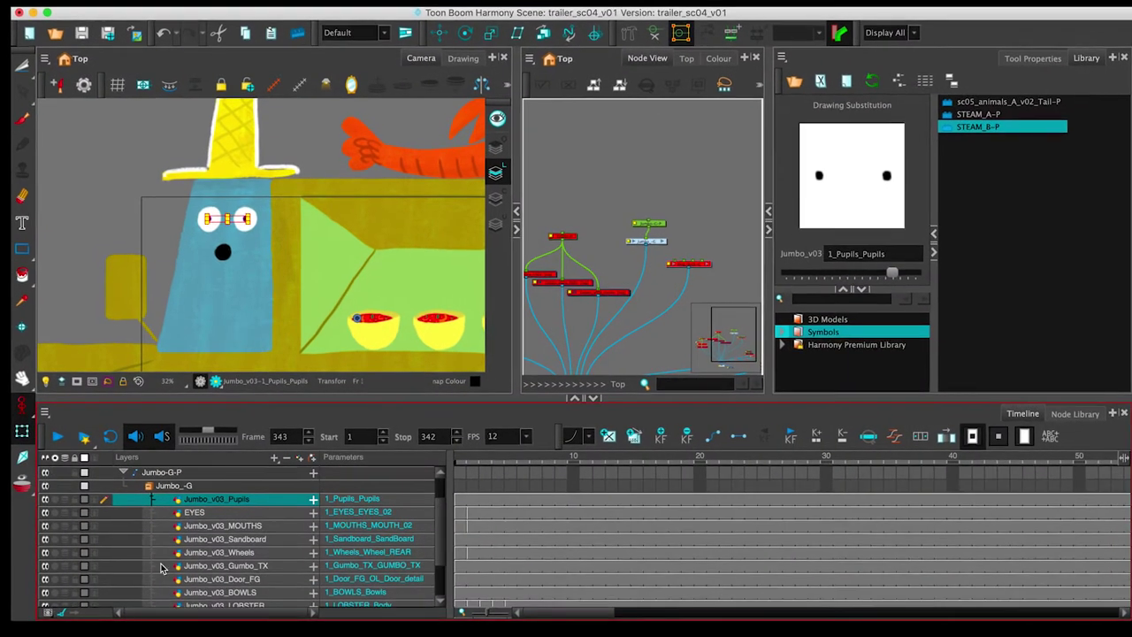
shift+click(205, 545)
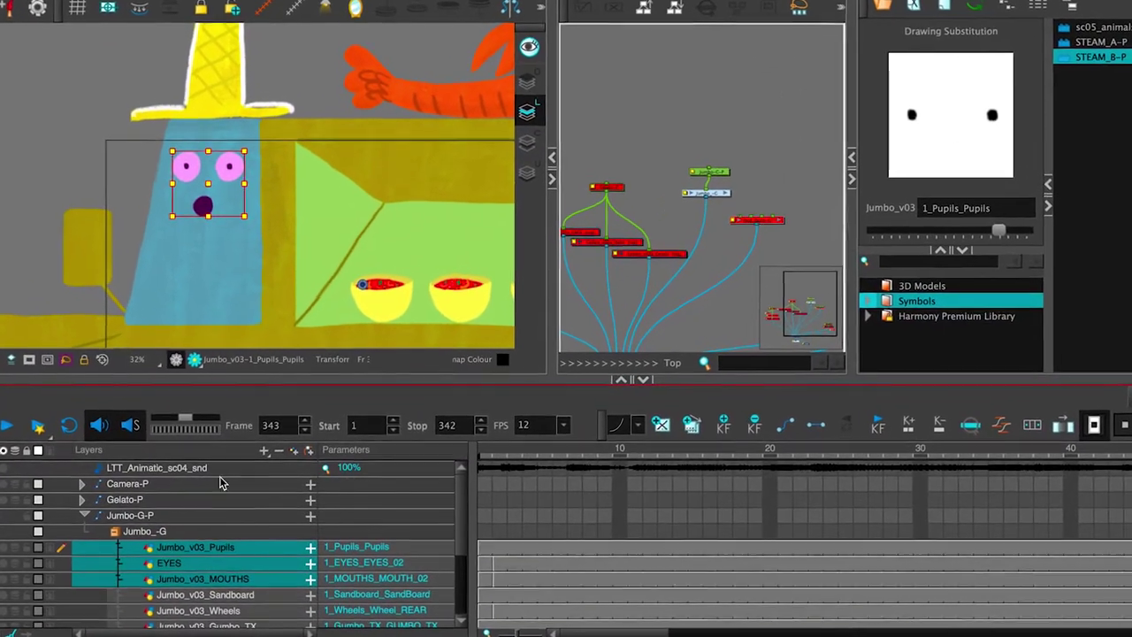
click(619, 184)
click(614, 210)
click(626, 159)
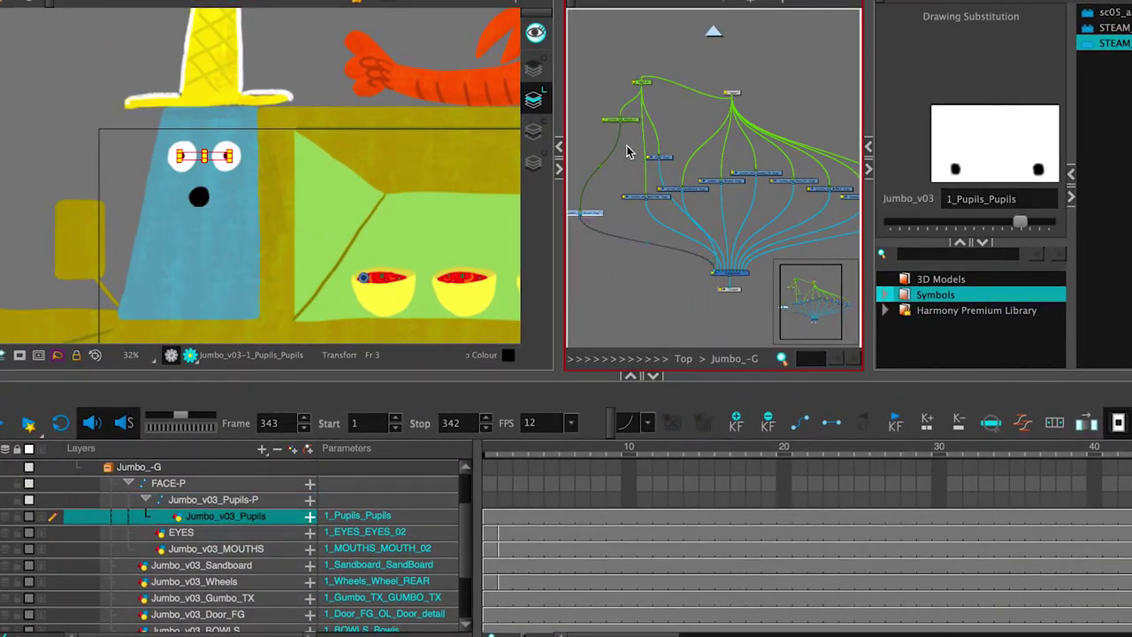
click(665, 164)
click(658, 157)
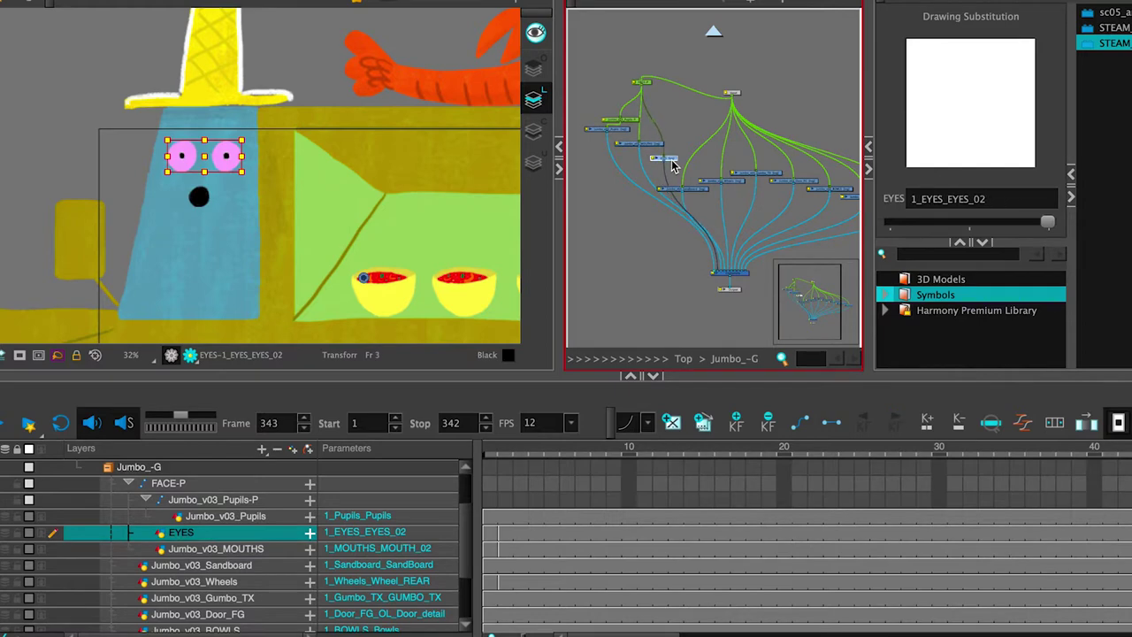
scroll(232, 547, down, 3)
Step: Add peg layers above the Gumbo_TX lettering and the Jumbo_v03_BODY layer
click(231, 547)
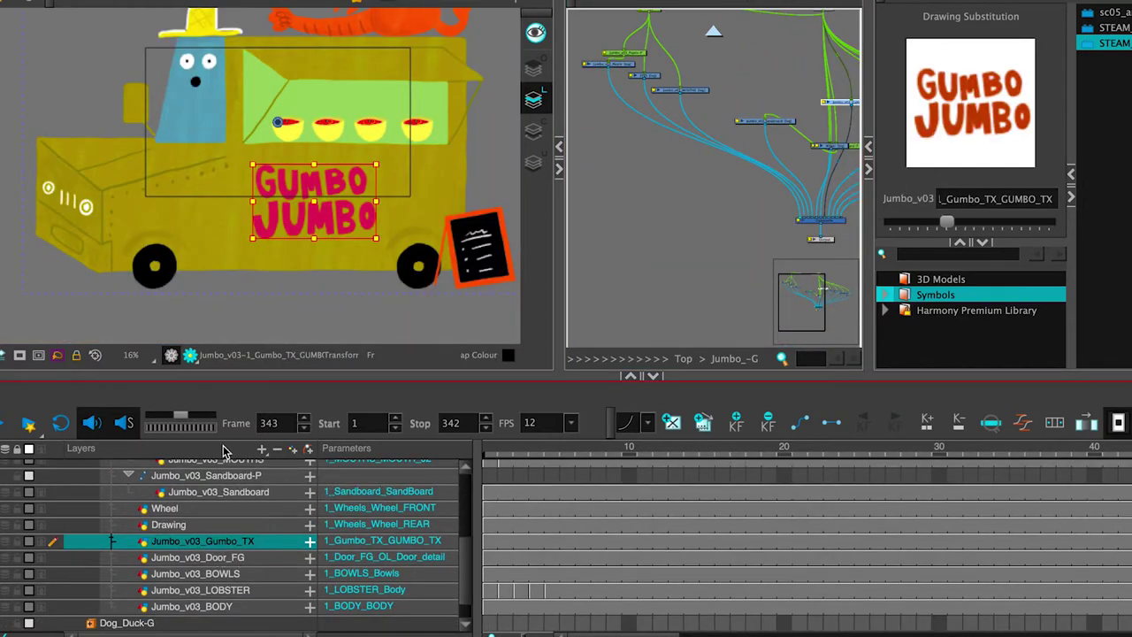
click(308, 449)
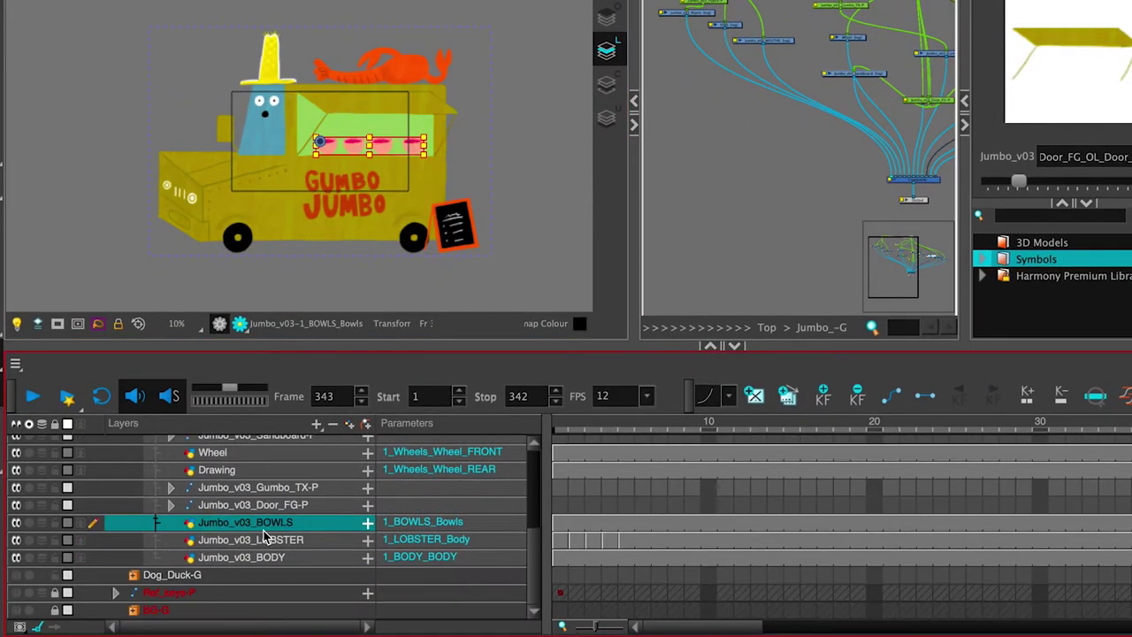
click(461, 182)
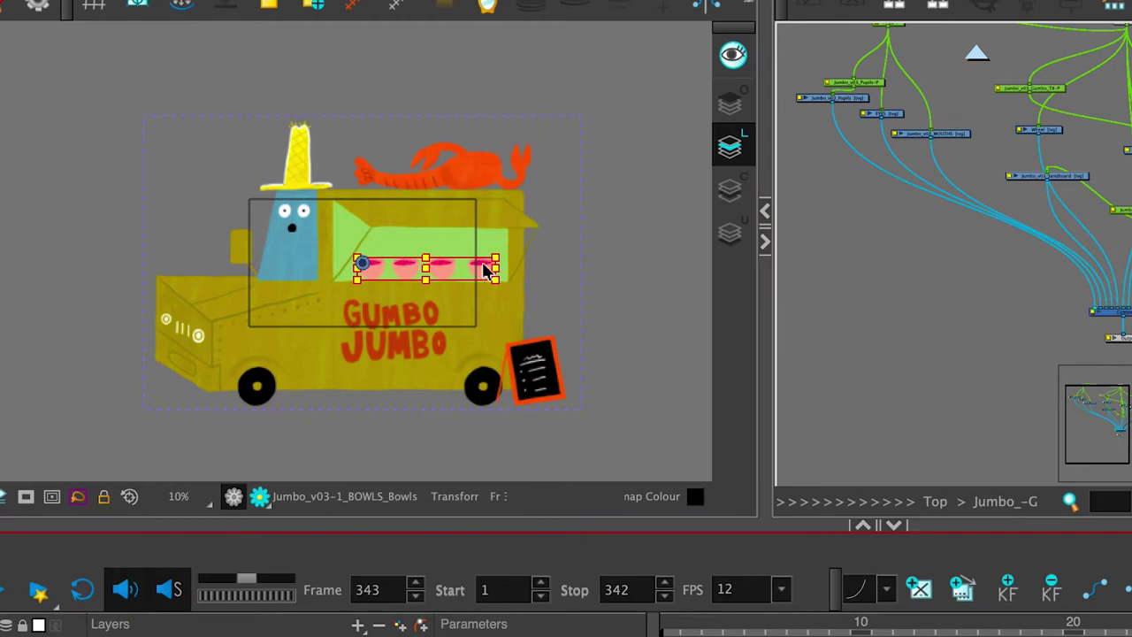
scroll(378, 267, up, 3)
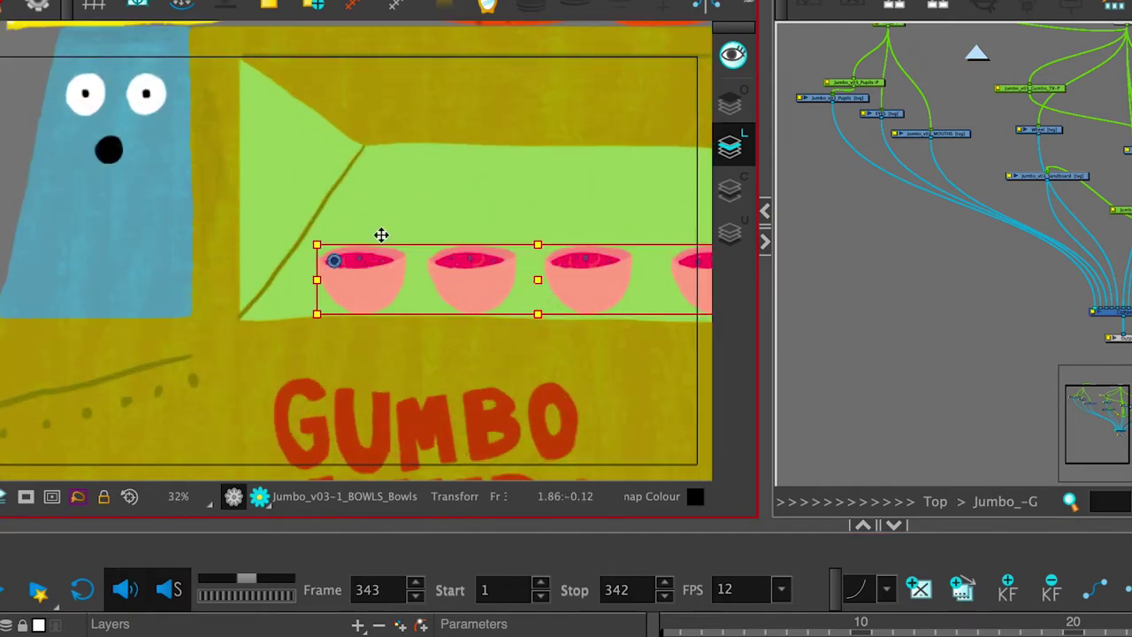
click(419, 121)
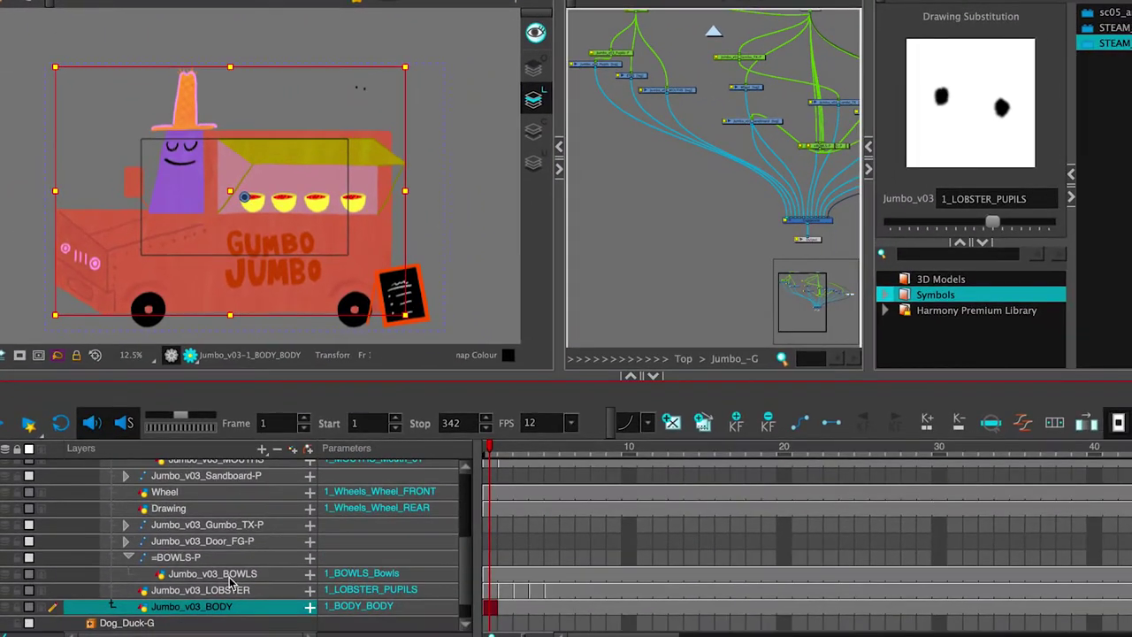
scroll(251, 629, down, 2)
click(309, 451)
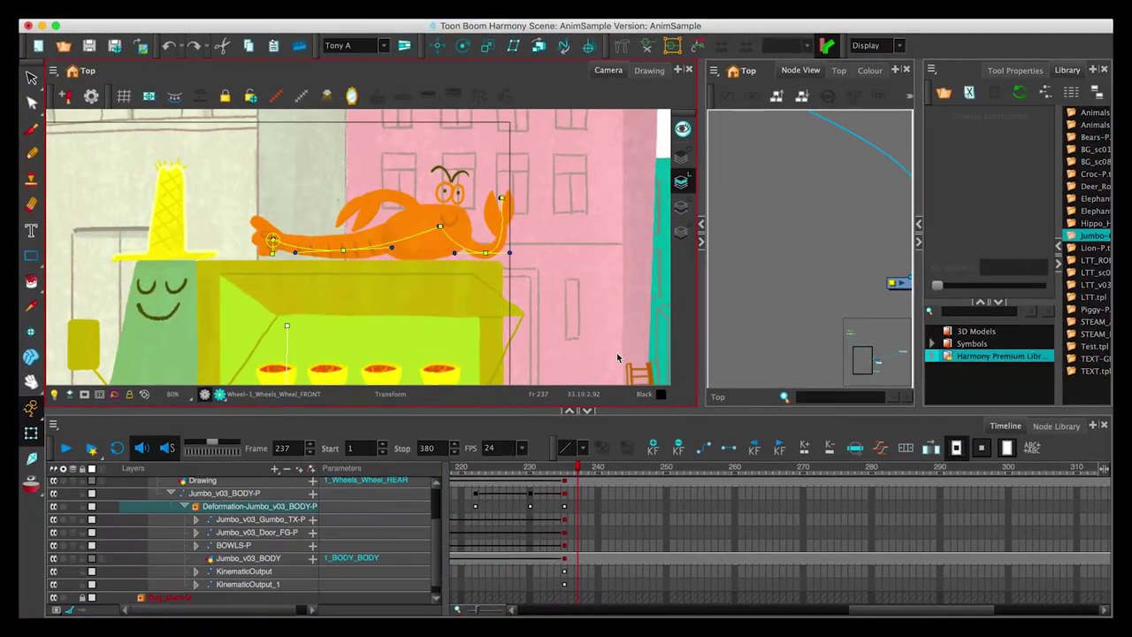
Step: Inspect the lobster's Smile-P peg and the Lobster body drawing layer in the Timeline
click(285, 546)
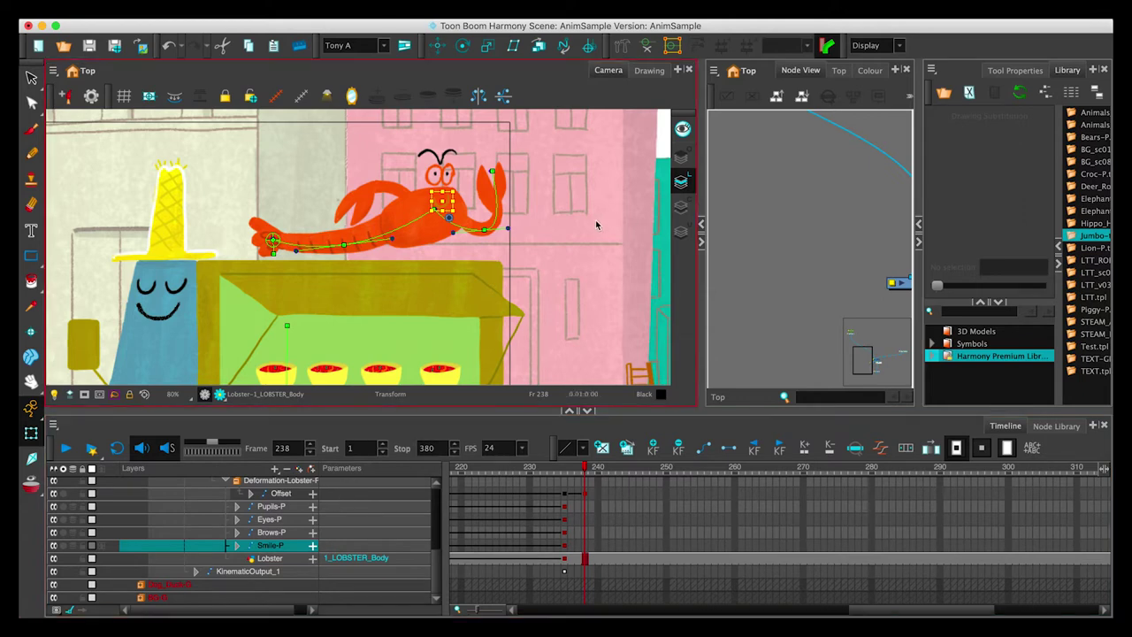
click(580, 246)
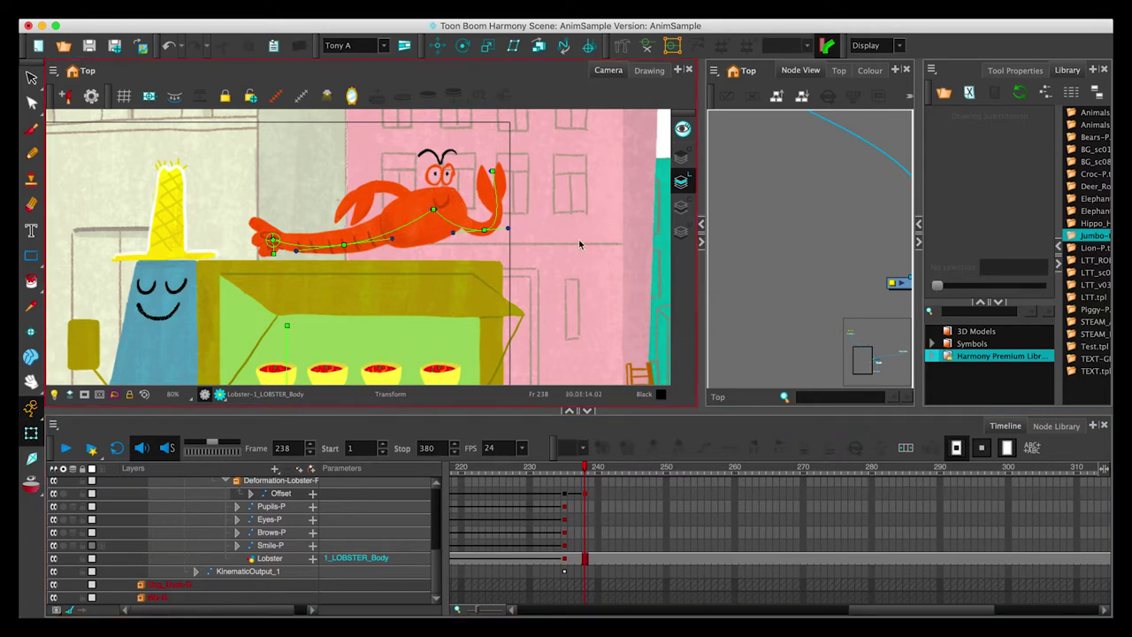
click(587, 469)
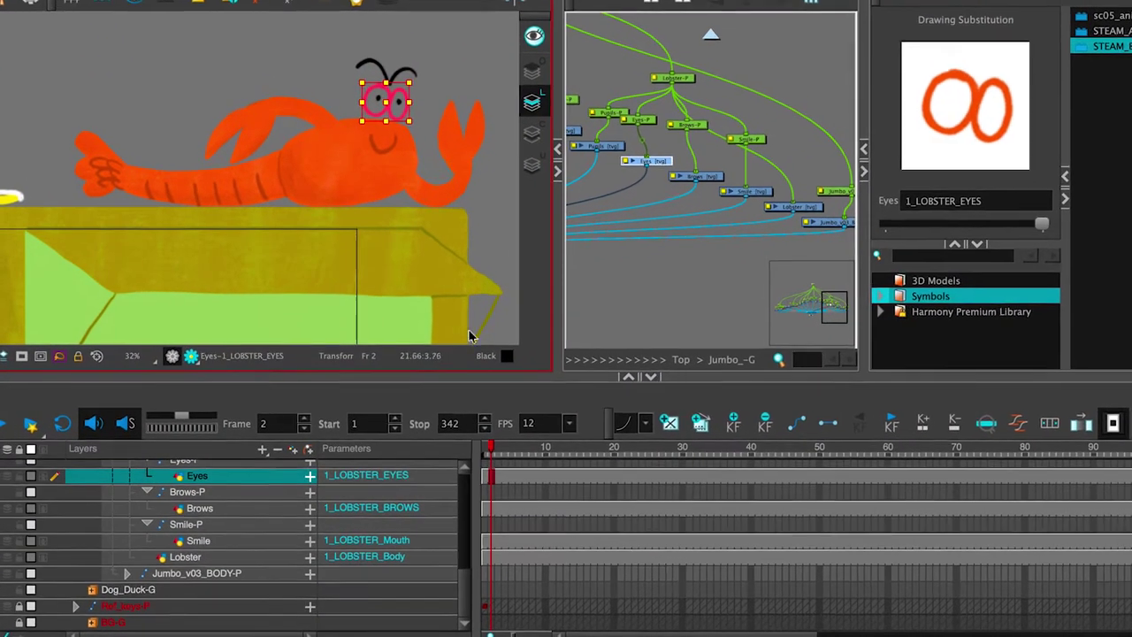
Step: Preview another Eyes drawing, then restore 1_LOBSTER_EYES on the Eyes layer
drag(899, 278, 854, 279)
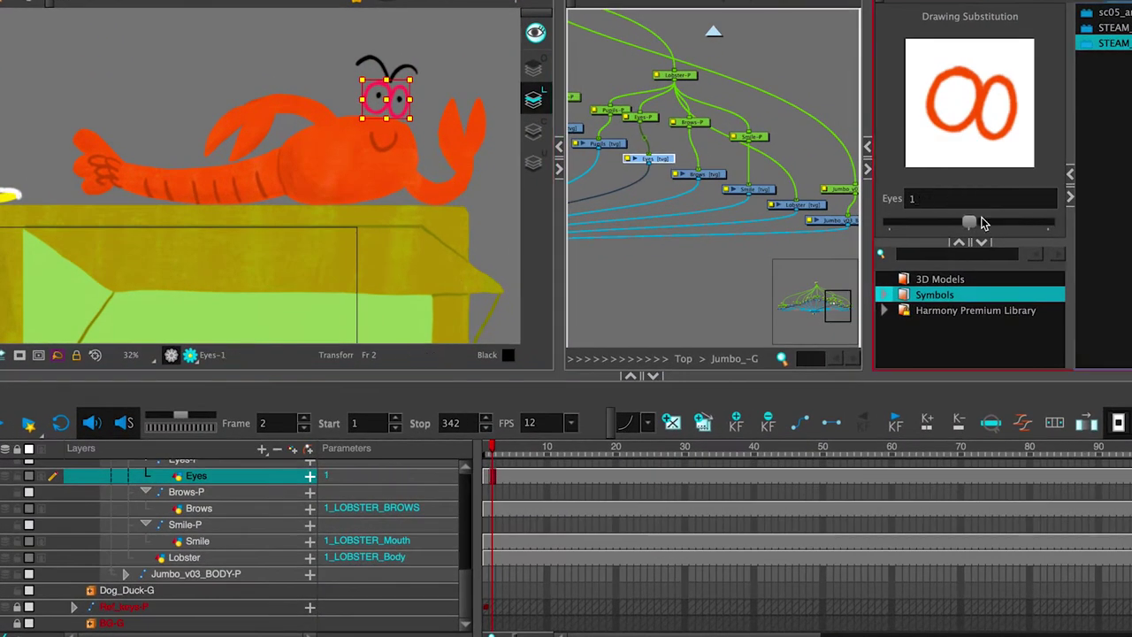
drag(1038, 224, 1045, 223)
key(alt+s)
Step: Add a new orange lobstereye colour swatch to the scene palette
scroll(400, 103, up, 3)
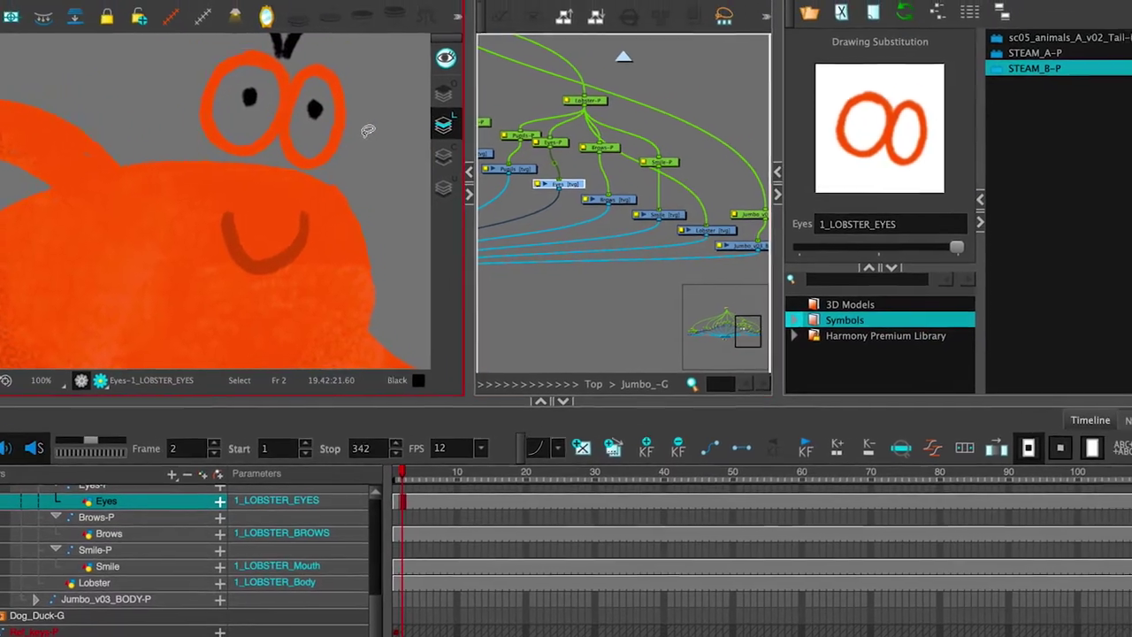
click(631, 9)
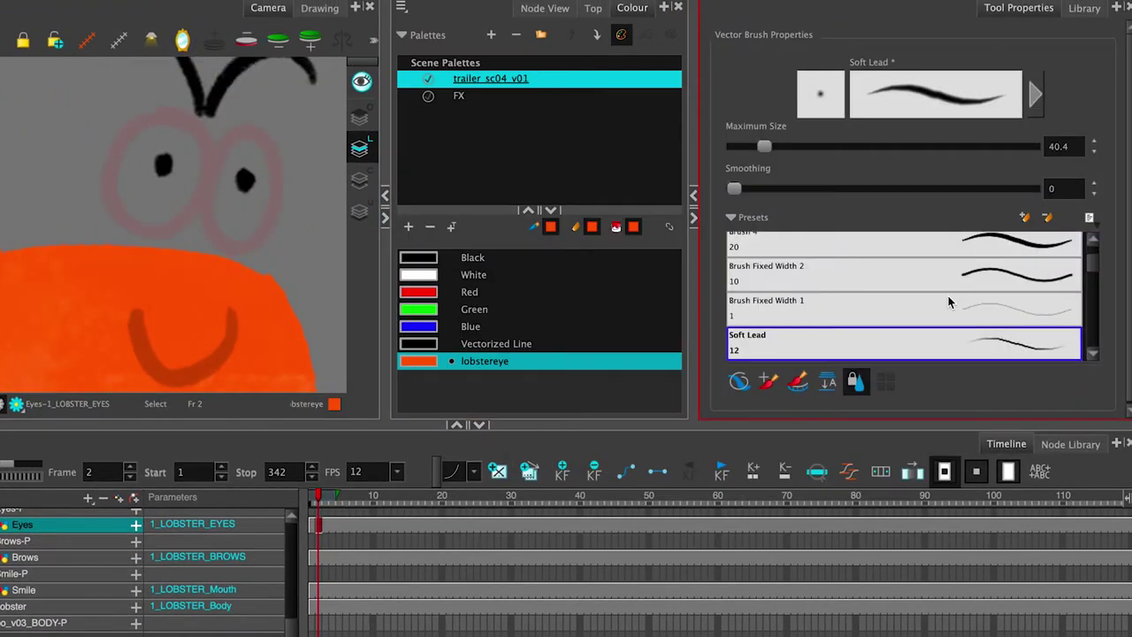
scroll(931, 292, down, 6)
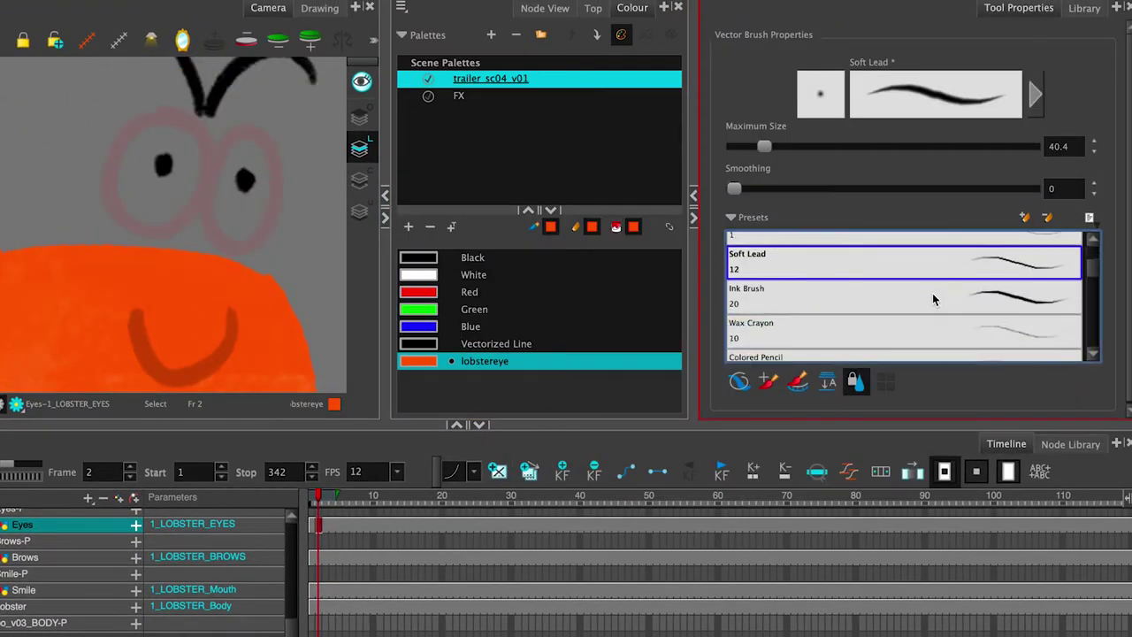
scroll(932, 293, down, 3)
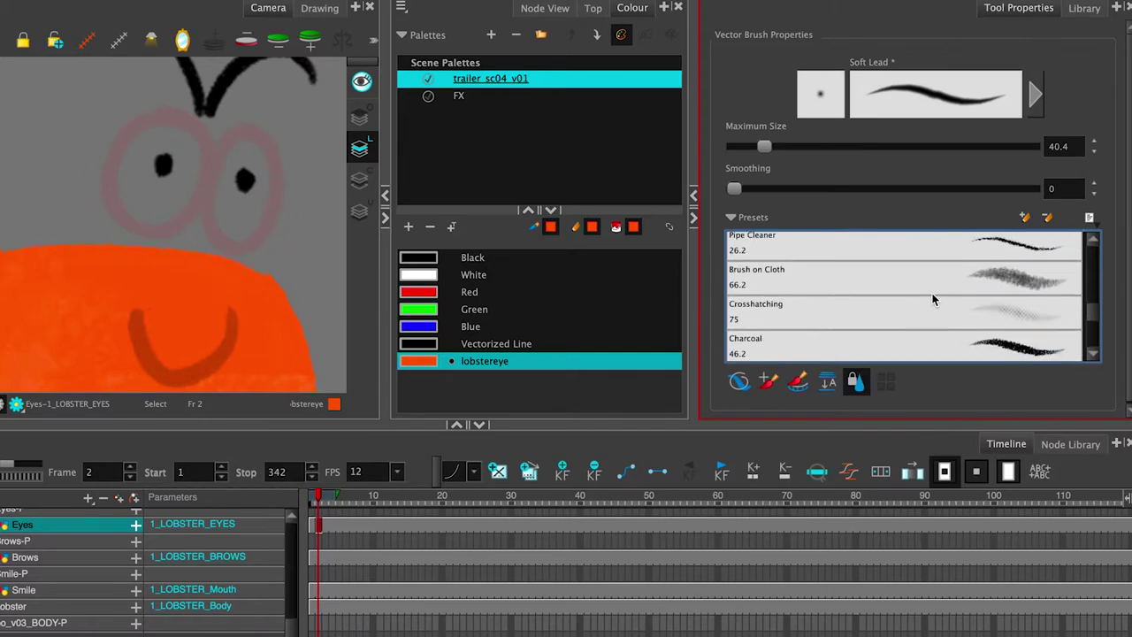
Step: Pick the Charcoal brush, test an orange stroke on the left eye, and start a new Eyes drawing
click(884, 331)
drag(200, 187, 142, 160)
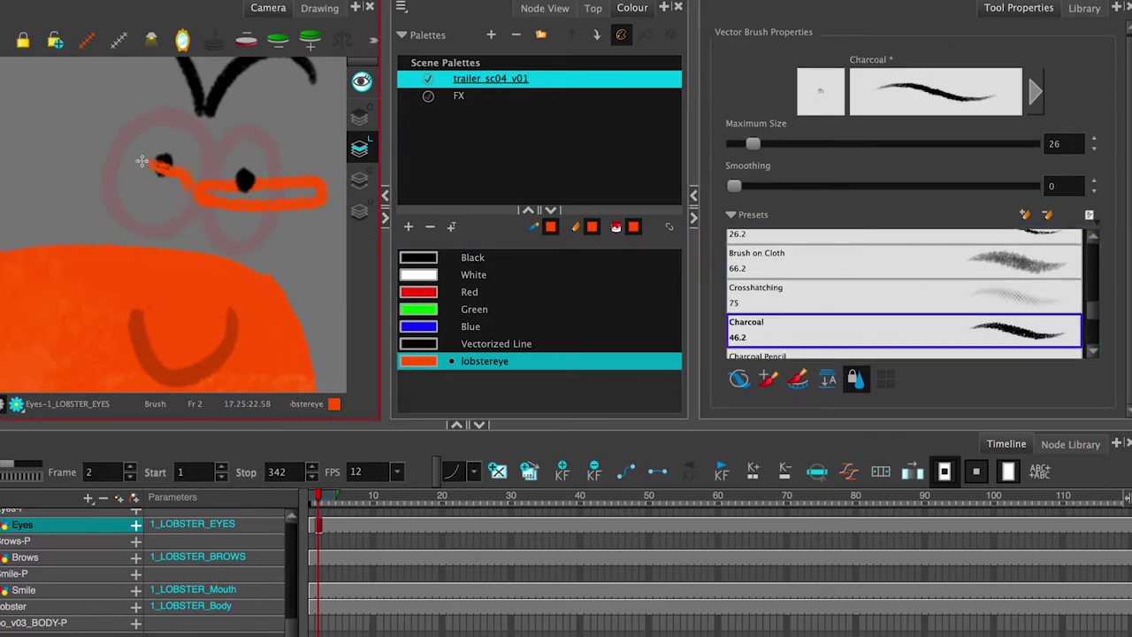
key(alt+shift+r)
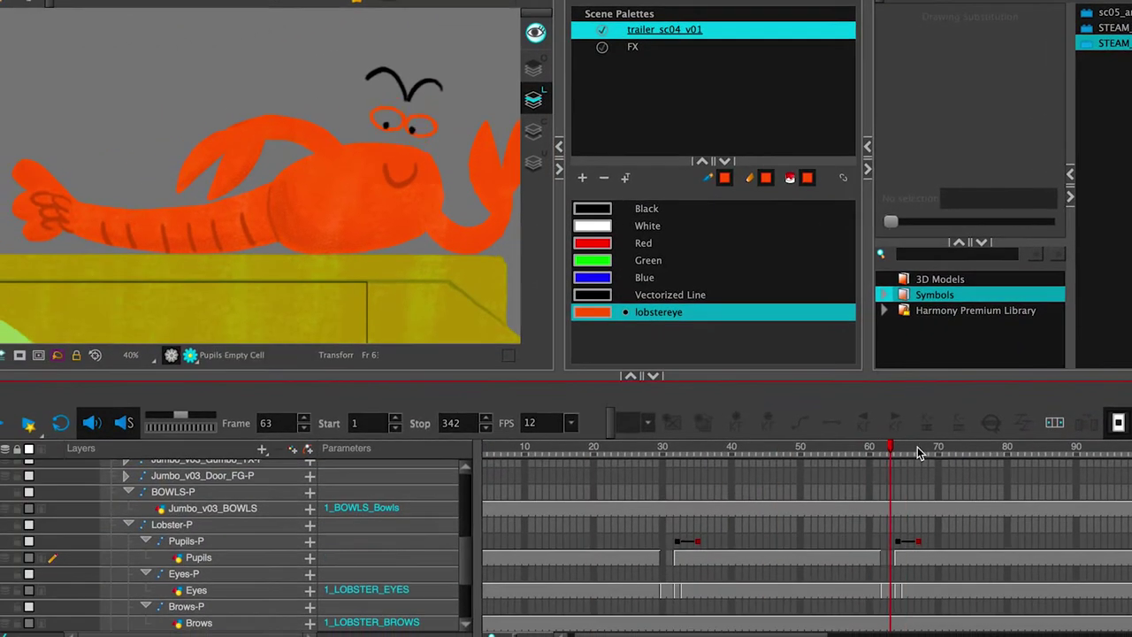
click(980, 449)
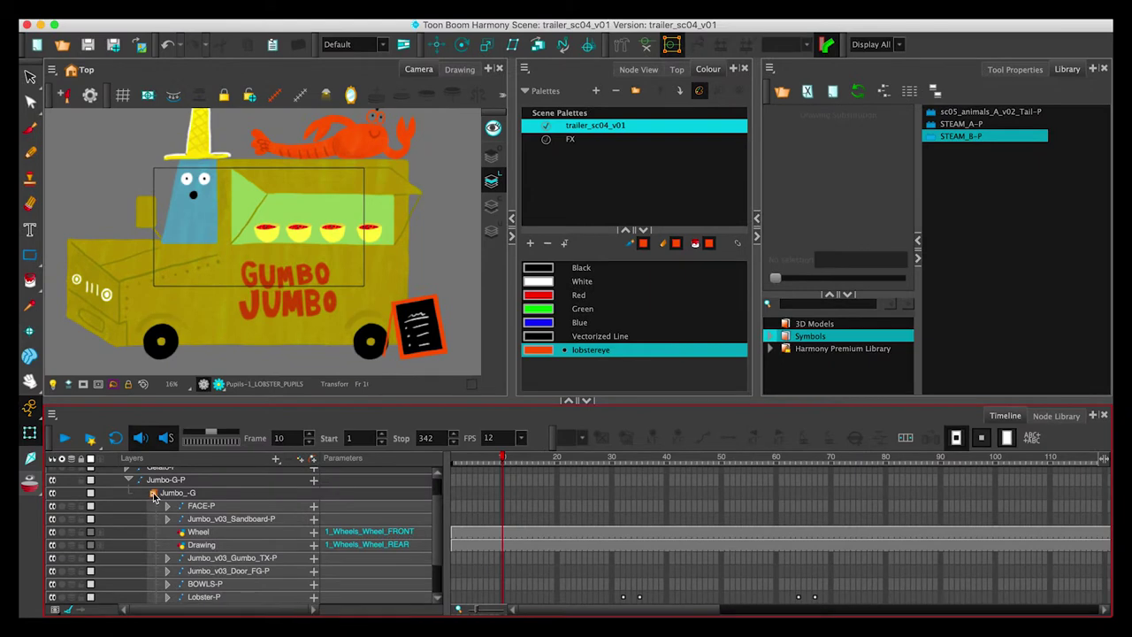
click(163, 481)
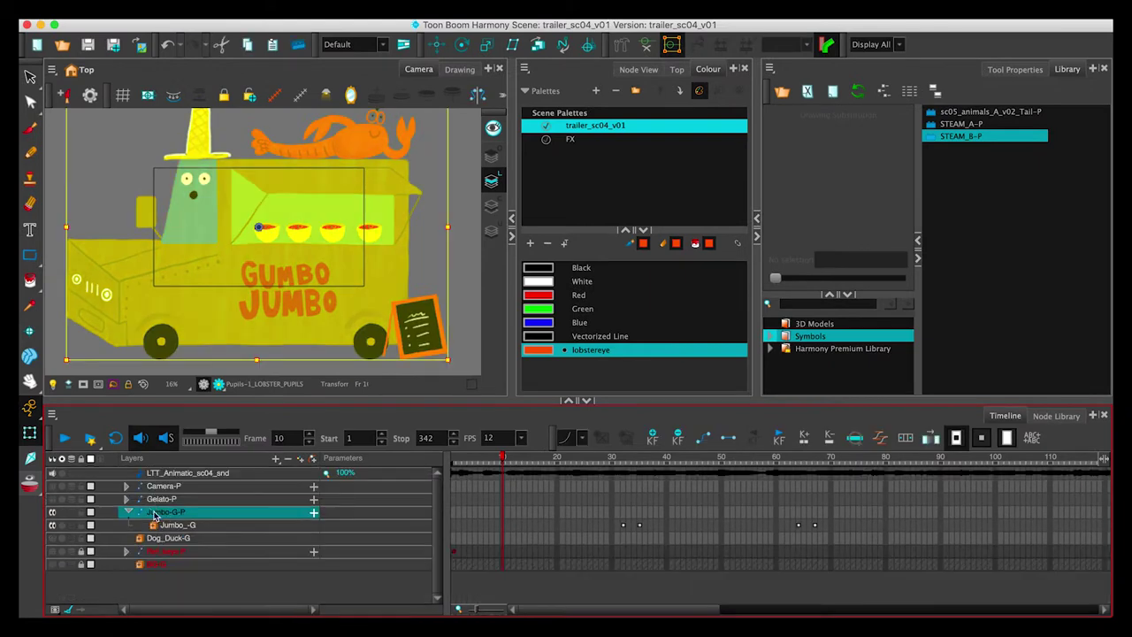
scroll(223, 211, down, 2)
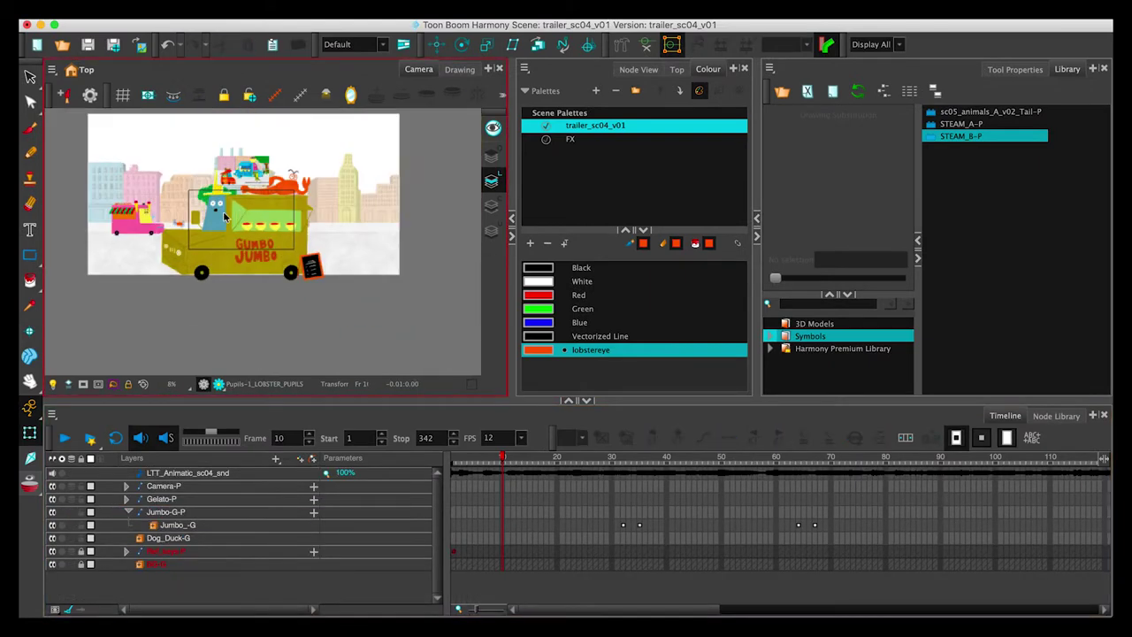
scroll(223, 212, up, 1)
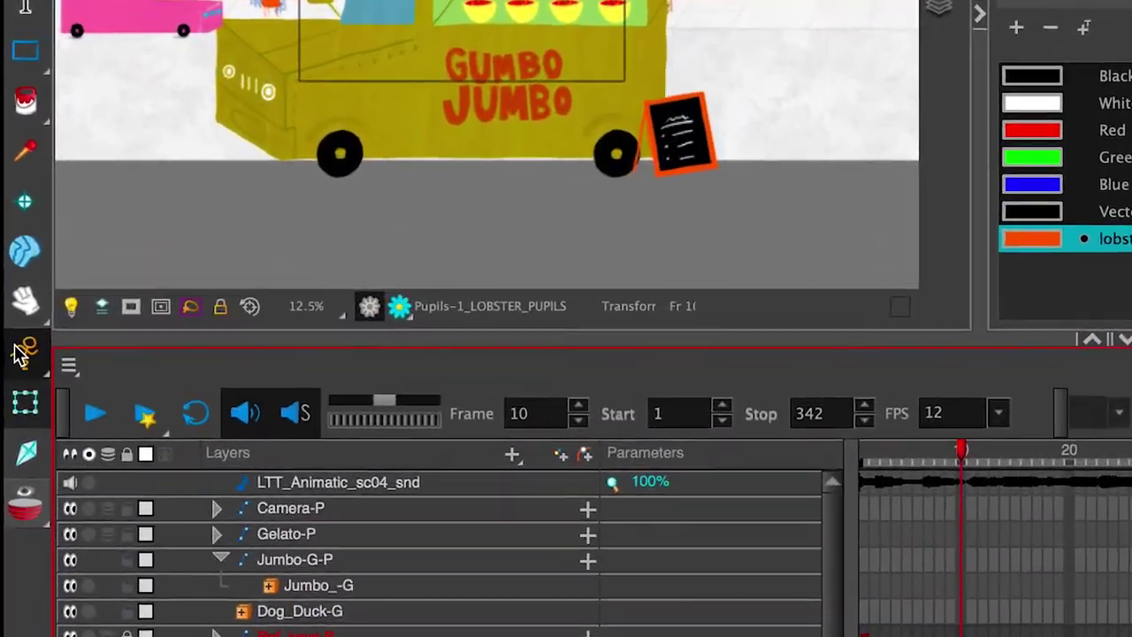
click(19, 354)
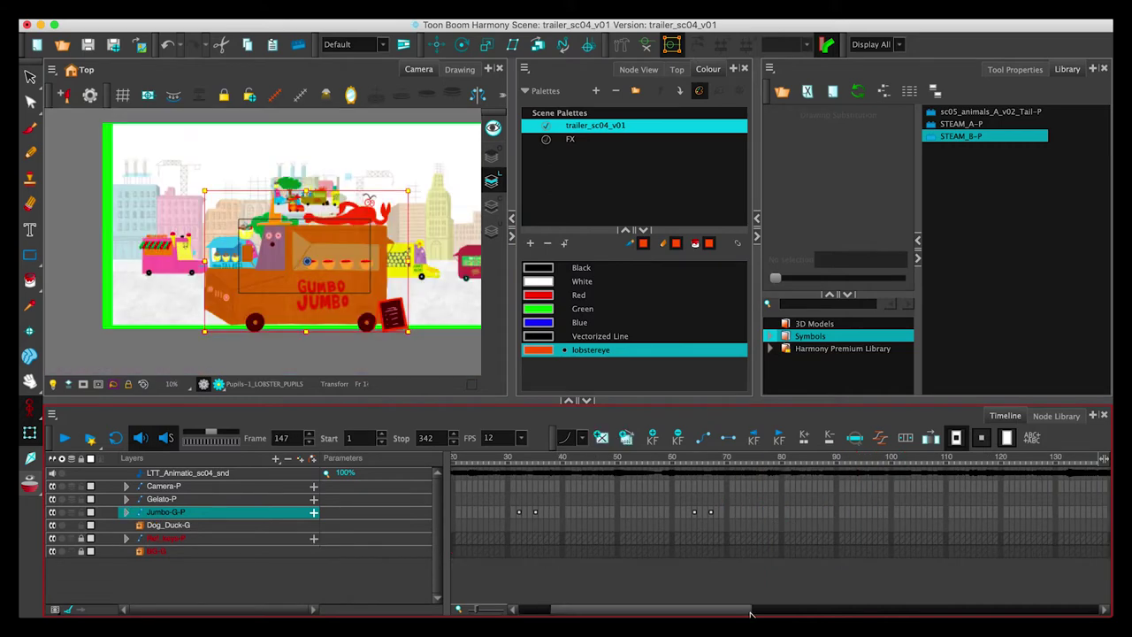
drag(796, 610, 803, 610)
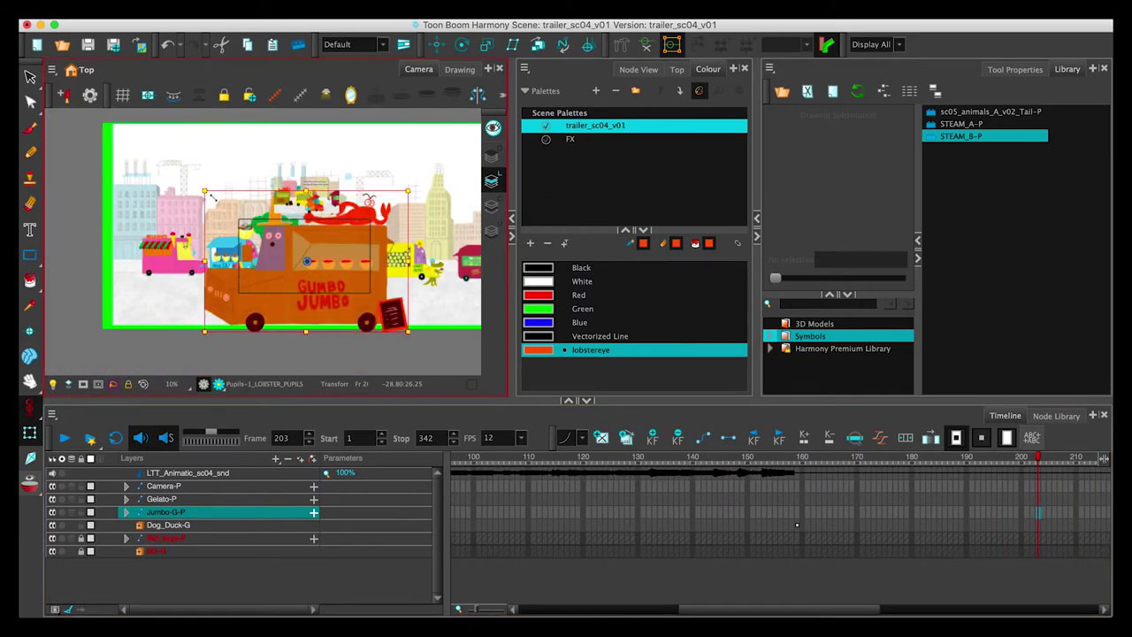
click(336, 269)
scroll(337, 269, up, 5)
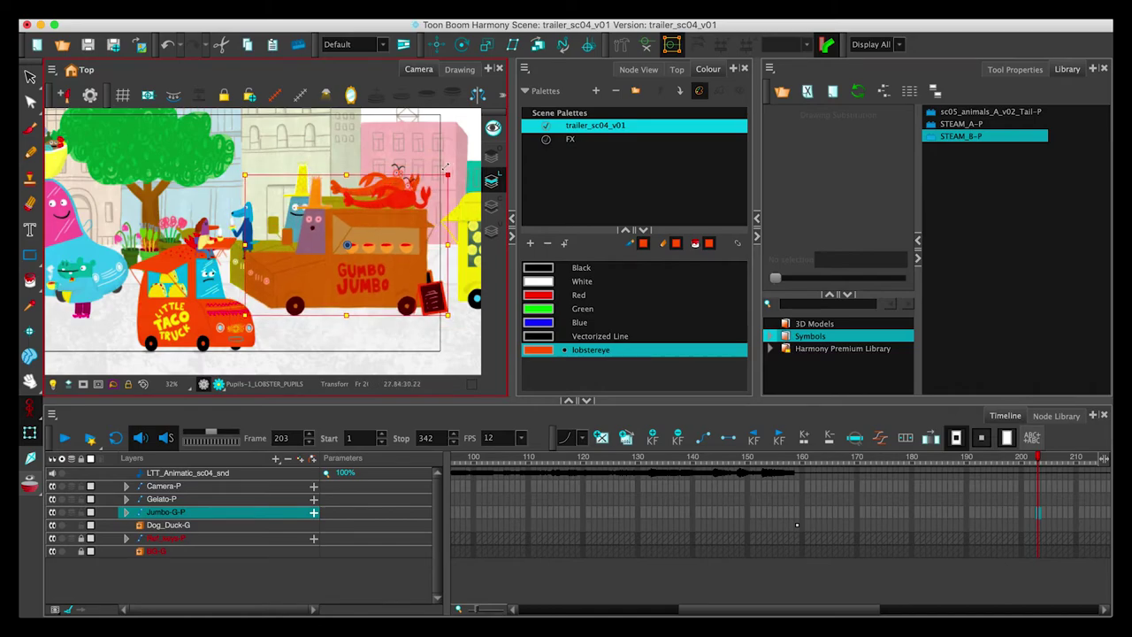
scroll(387, 217, up, 5)
scroll(190, 263, down, 5)
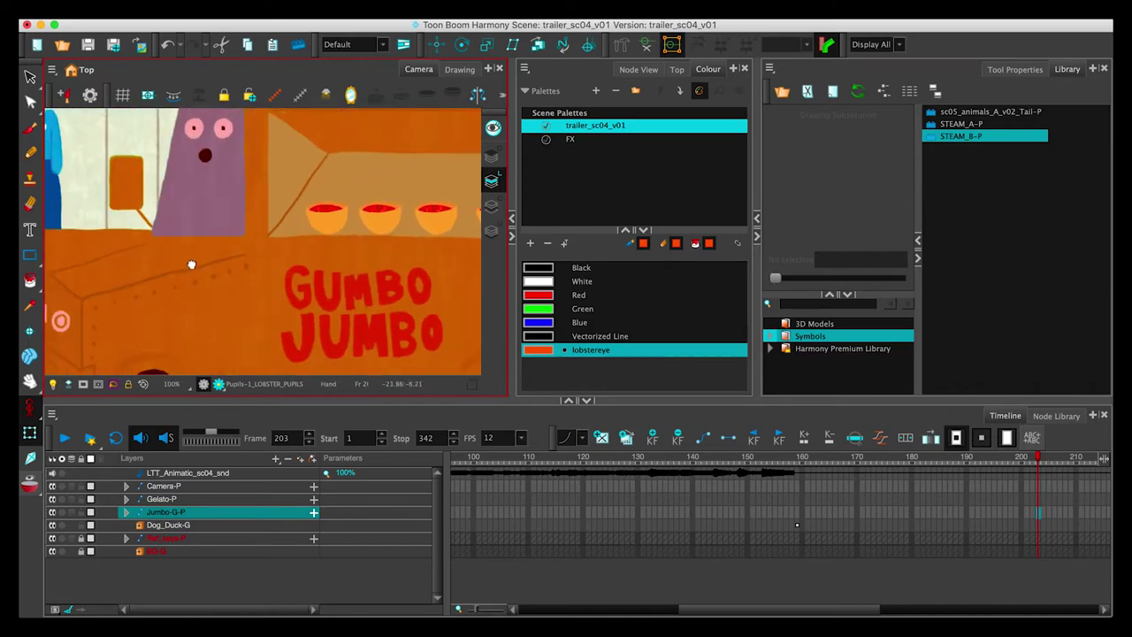
click(313, 512)
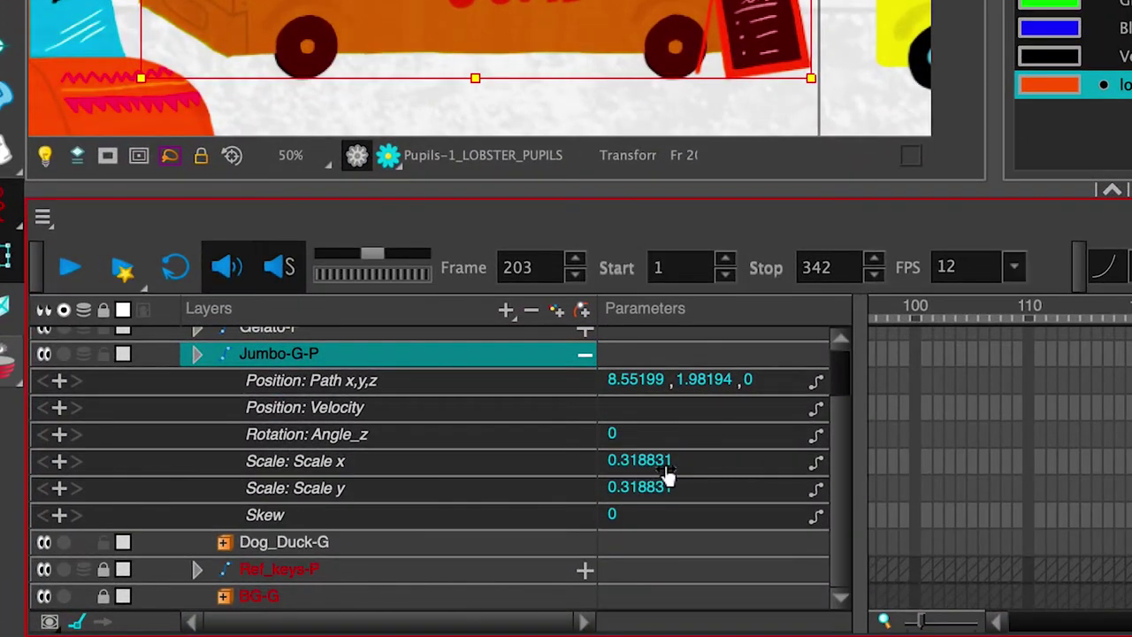
Step: Enter 0.32 as Jumbo-G-P's Scale x so both scale axes read 0.32
click(630, 461)
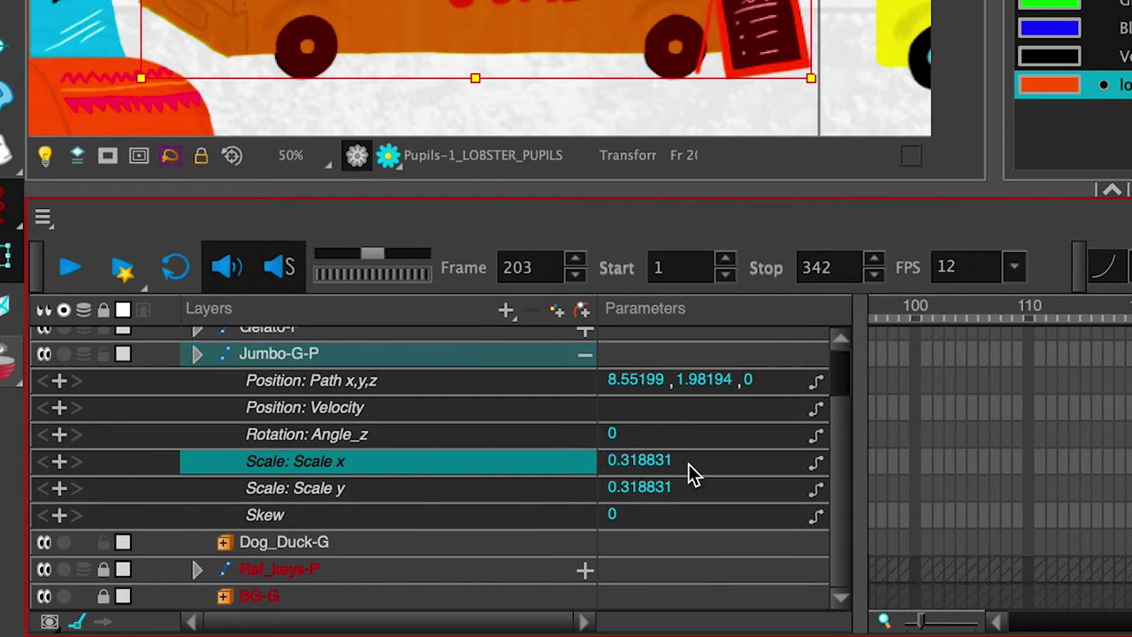
click(654, 469)
text(0.32)
key(Return)
click(634, 461)
text(0.32)
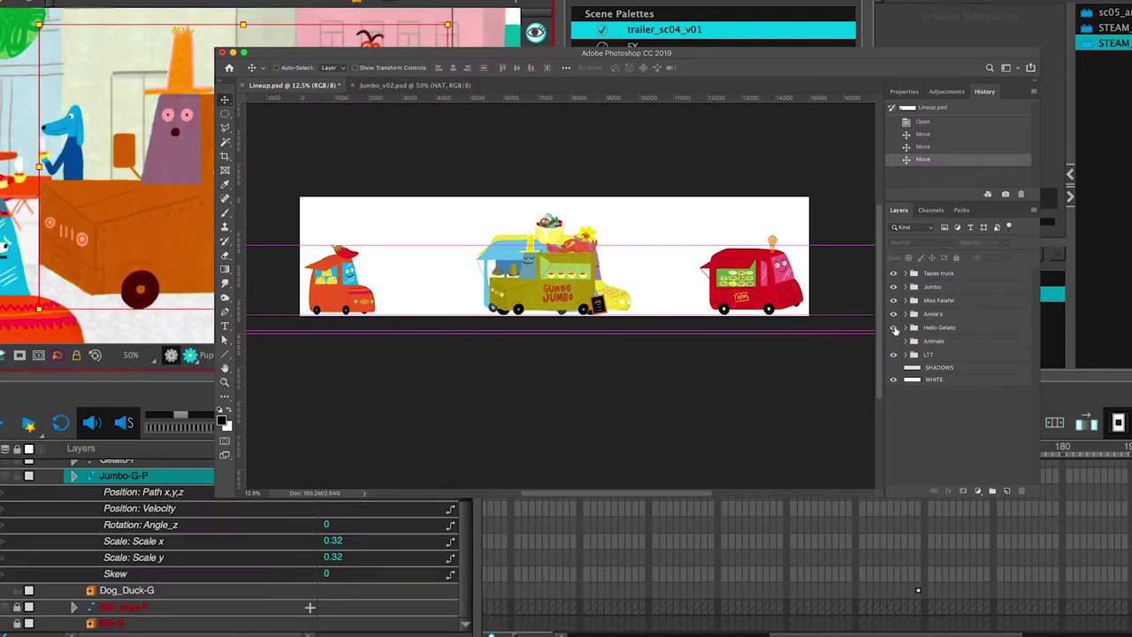
Step: Show the Hello Gelato truck and slide Annie's truck further left in the lineup
click(893, 327)
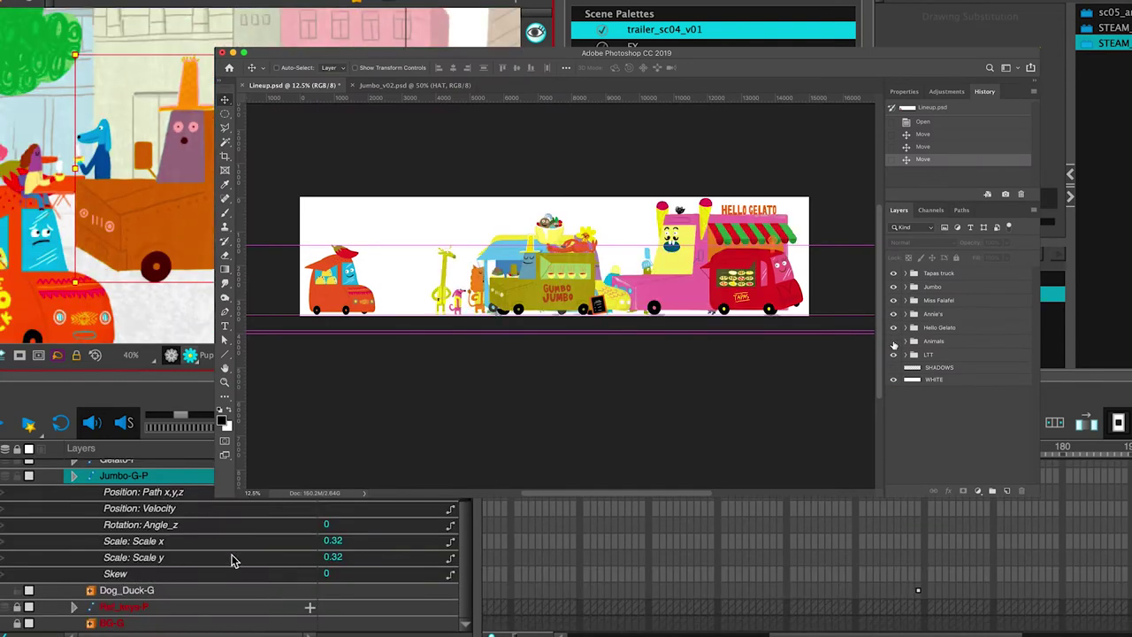
click(940, 320)
drag(506, 258, 420, 258)
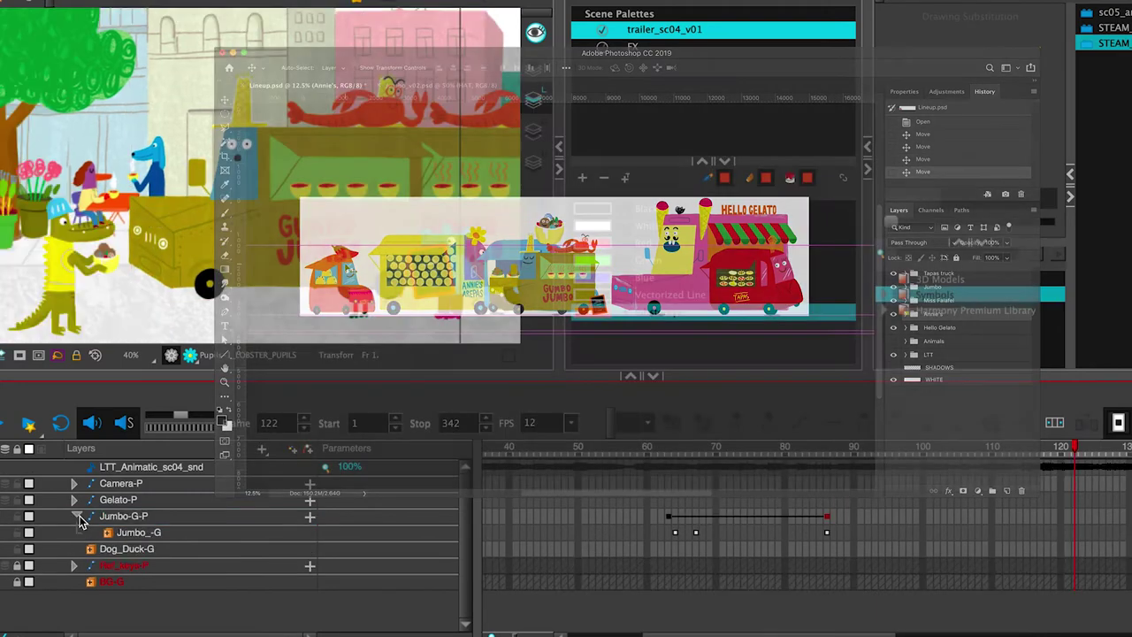
click(97, 533)
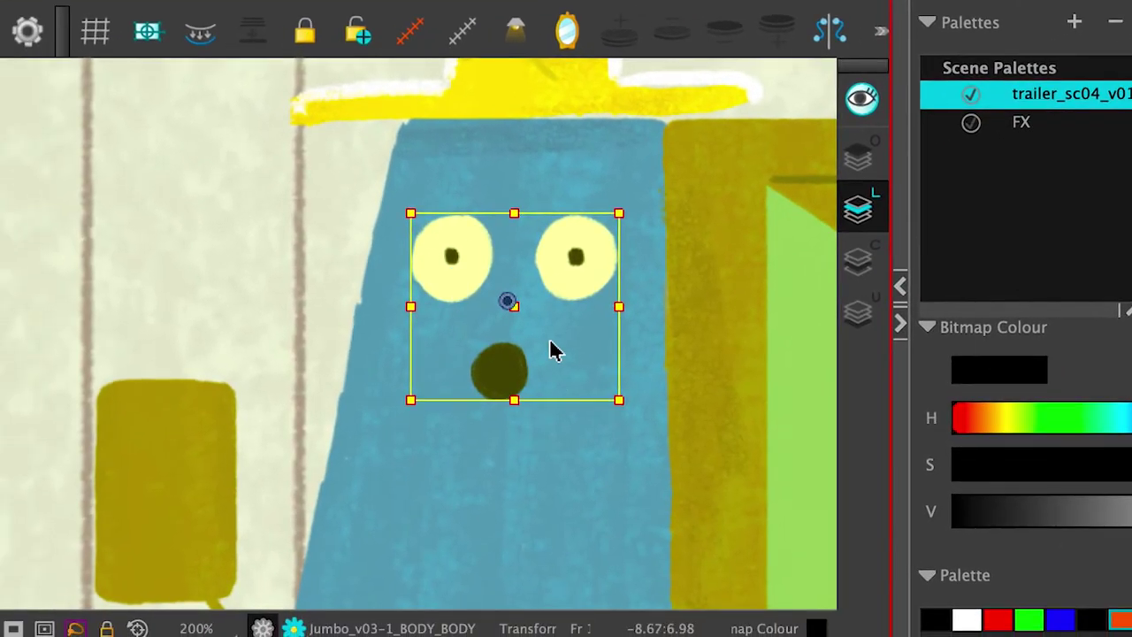
Step: Move the truck body's rotation pivot near the first bowl with the Rotate tool
scroll(412, 398, down, 2)
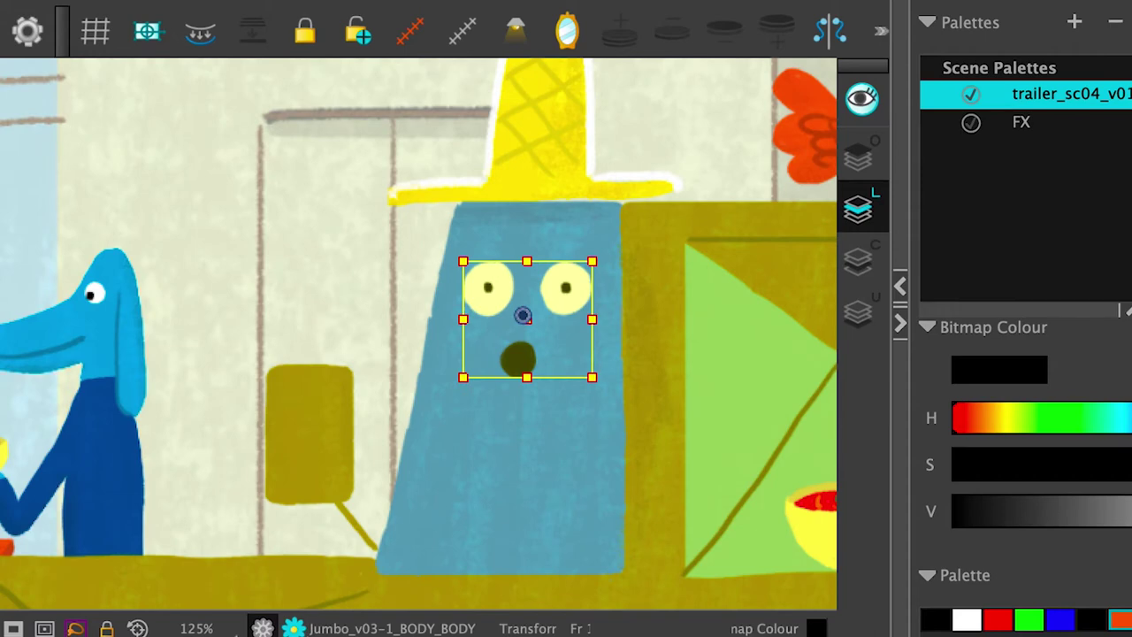
scroll(522, 316, down, 2)
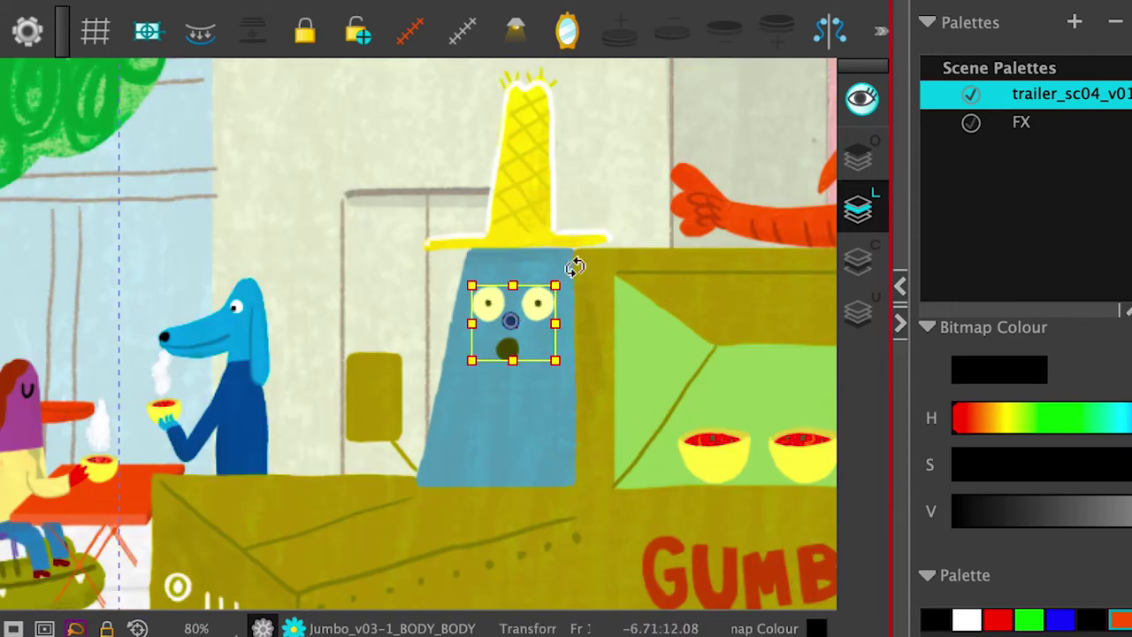
drag(574, 266, 599, 250)
key(ctrl+z)
key(alt+3)
scroll(407, 262, down, 2)
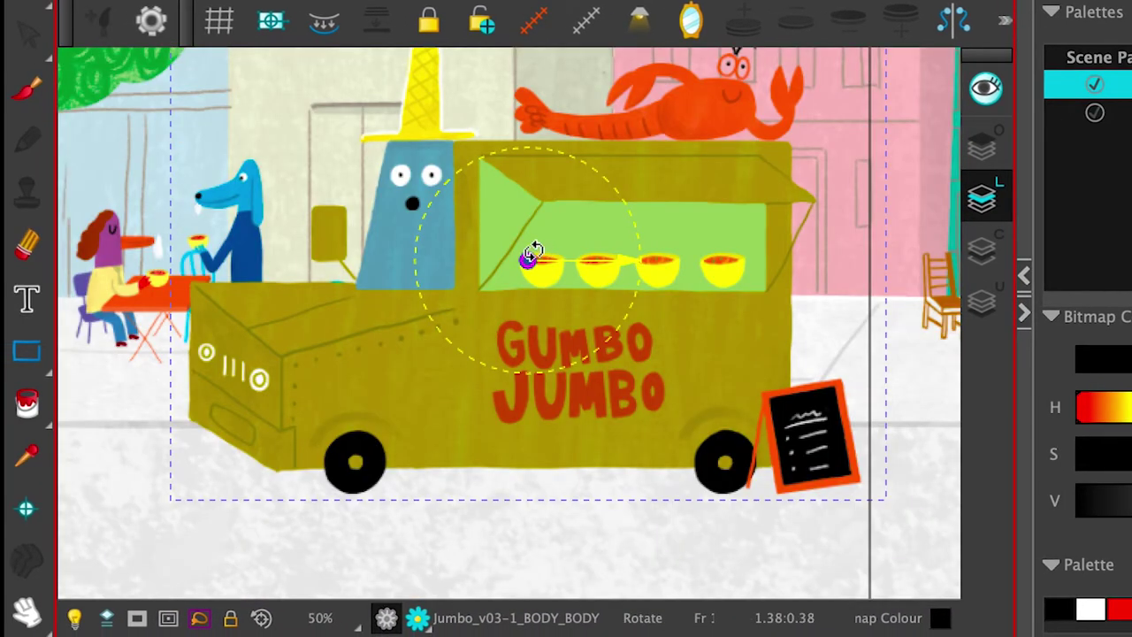
drag(594, 261, 712, 222)
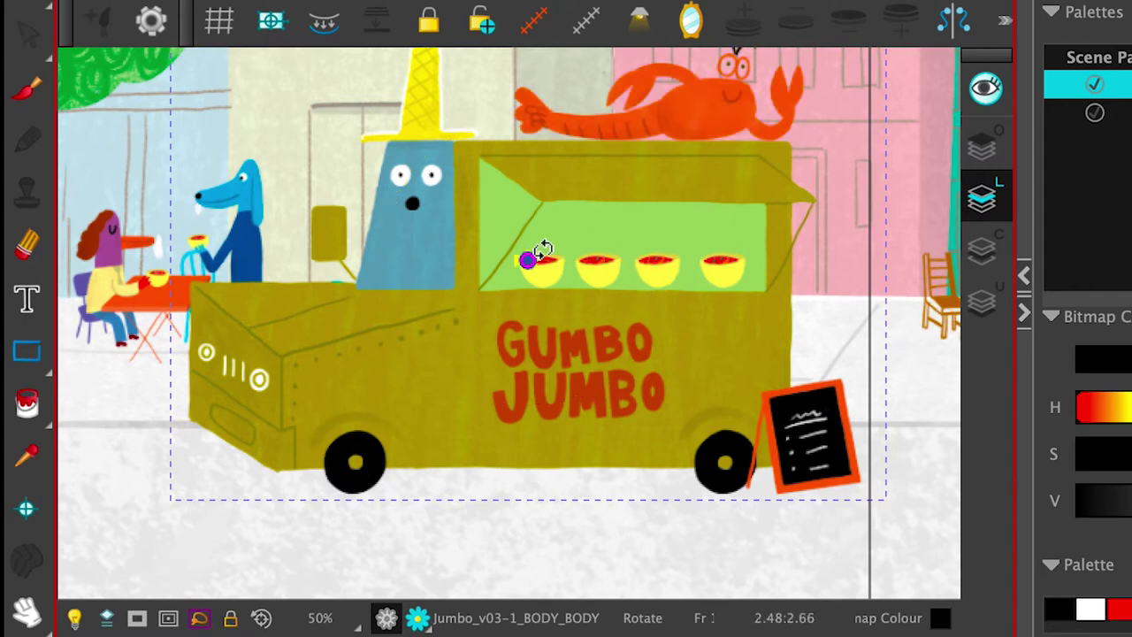
Step: Pan across the truck and select the truck body layer
scroll(592, 217, up, 4)
scroll(592, 216, right, 3)
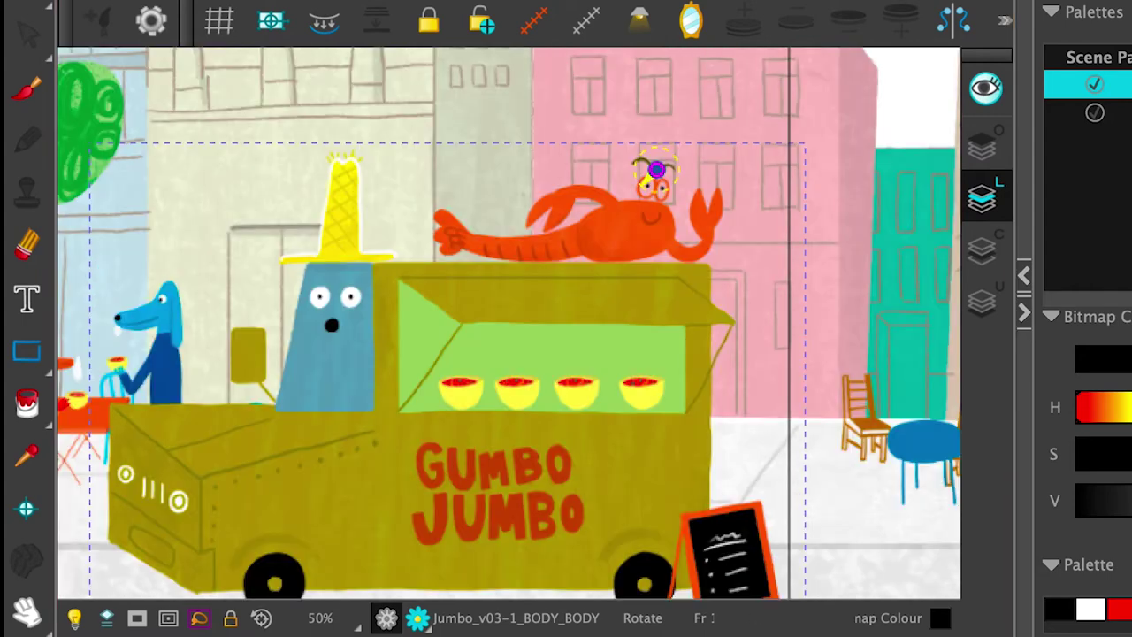
scroll(669, 195, down, 4)
scroll(669, 194, left, 3)
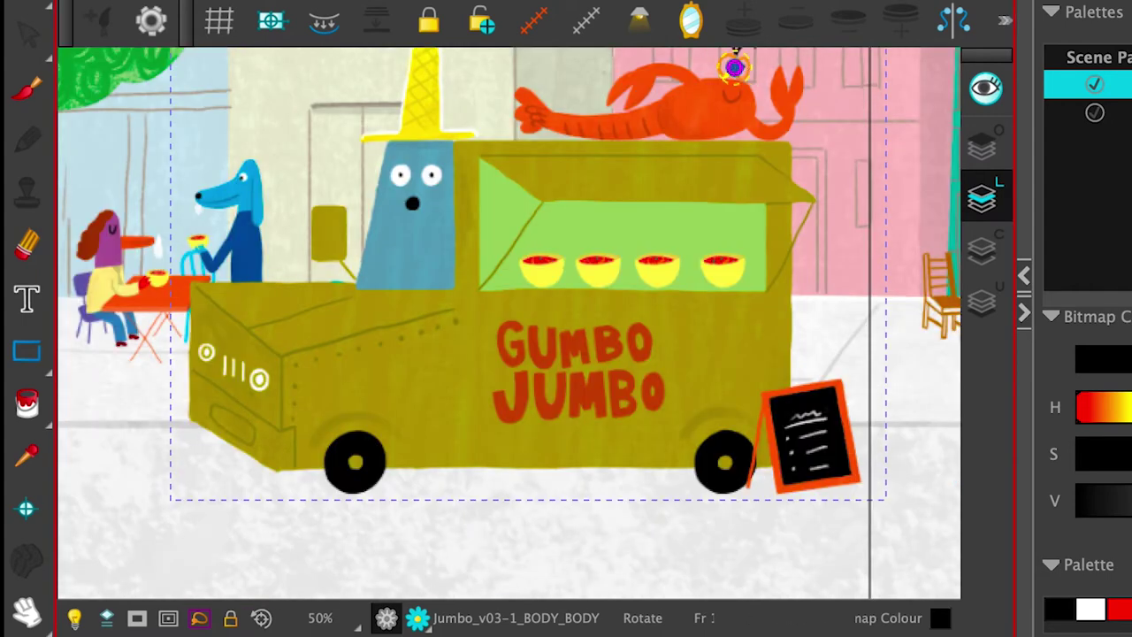
key(space)
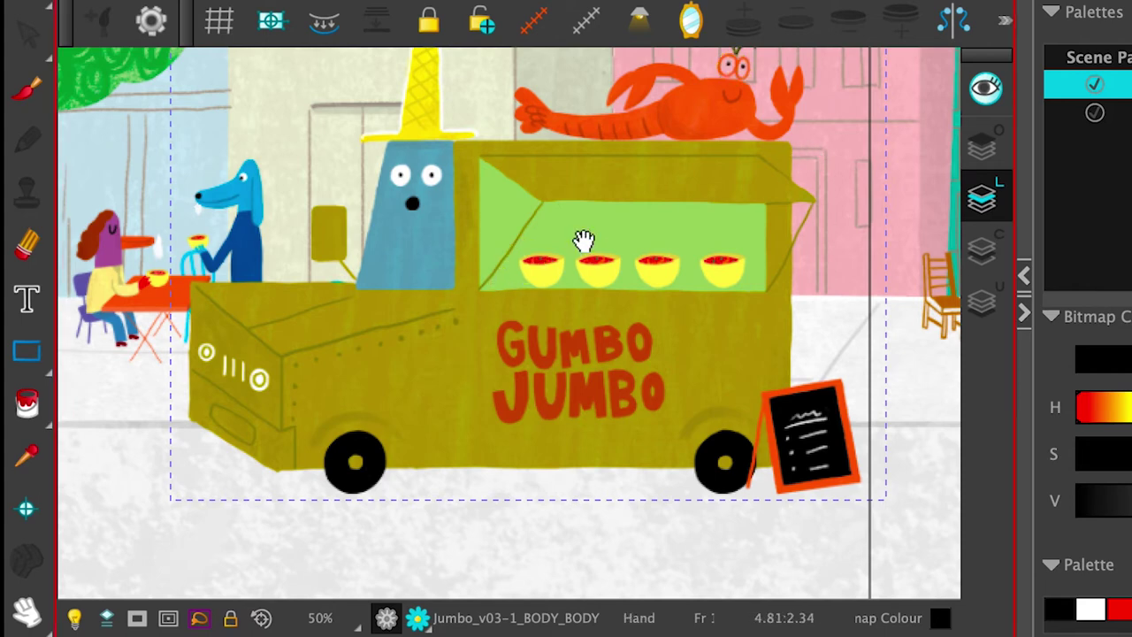
drag(582, 240, 516, 349)
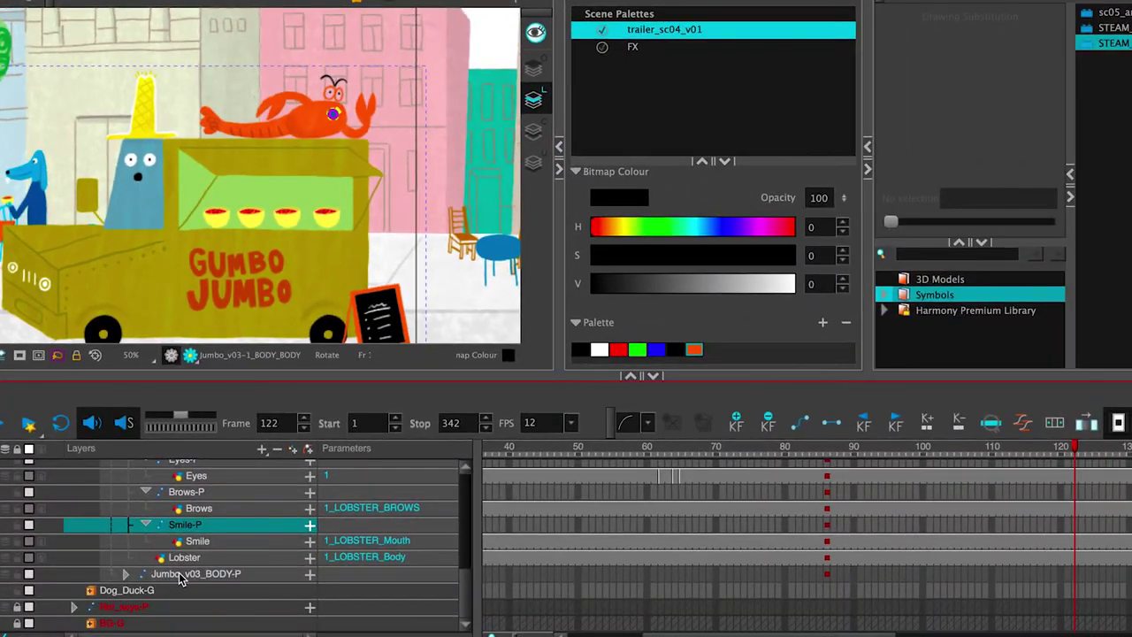
click(183, 575)
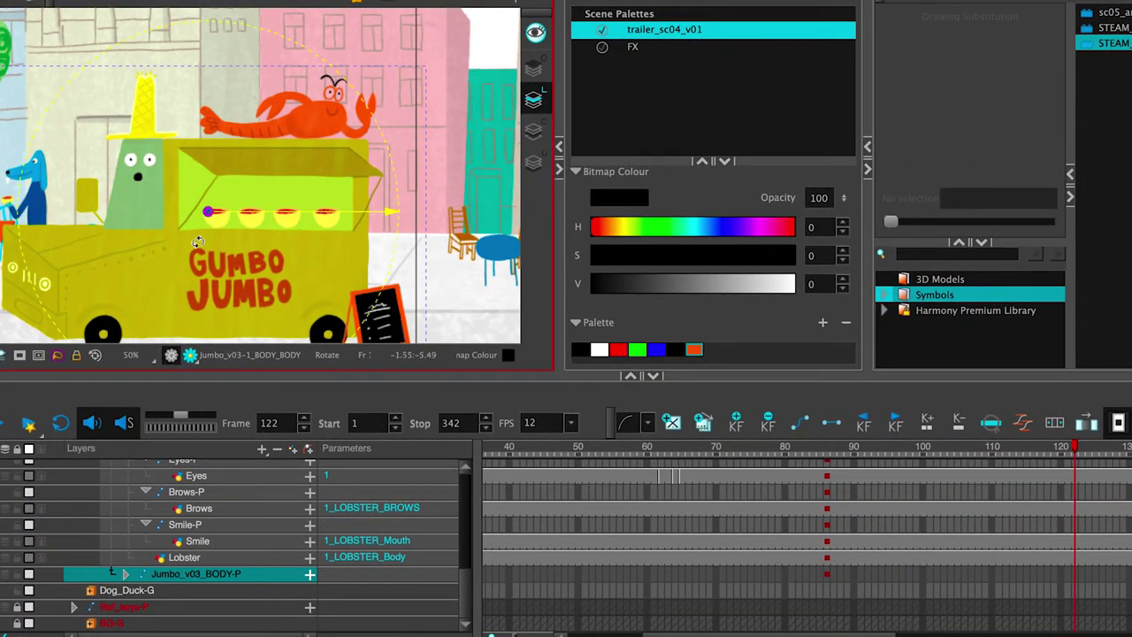
scroll(197, 240, up, 2)
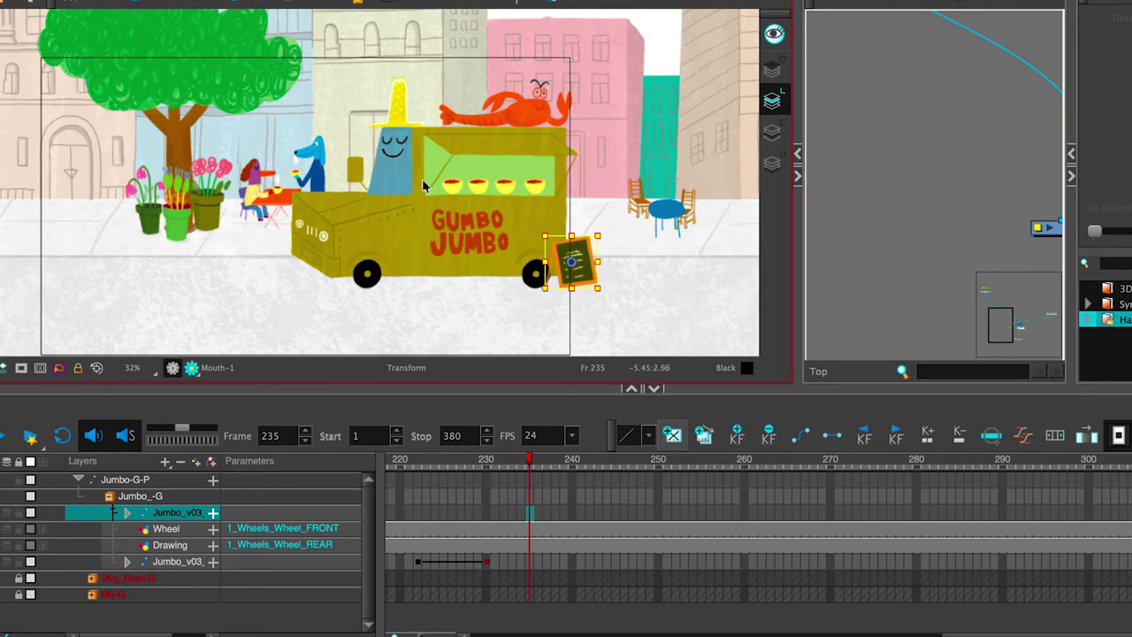
Step: Select the Jumbo_v03 deformation layer and test-lean the truck left twice, undoing each bend
scroll(478, 241, up, 2)
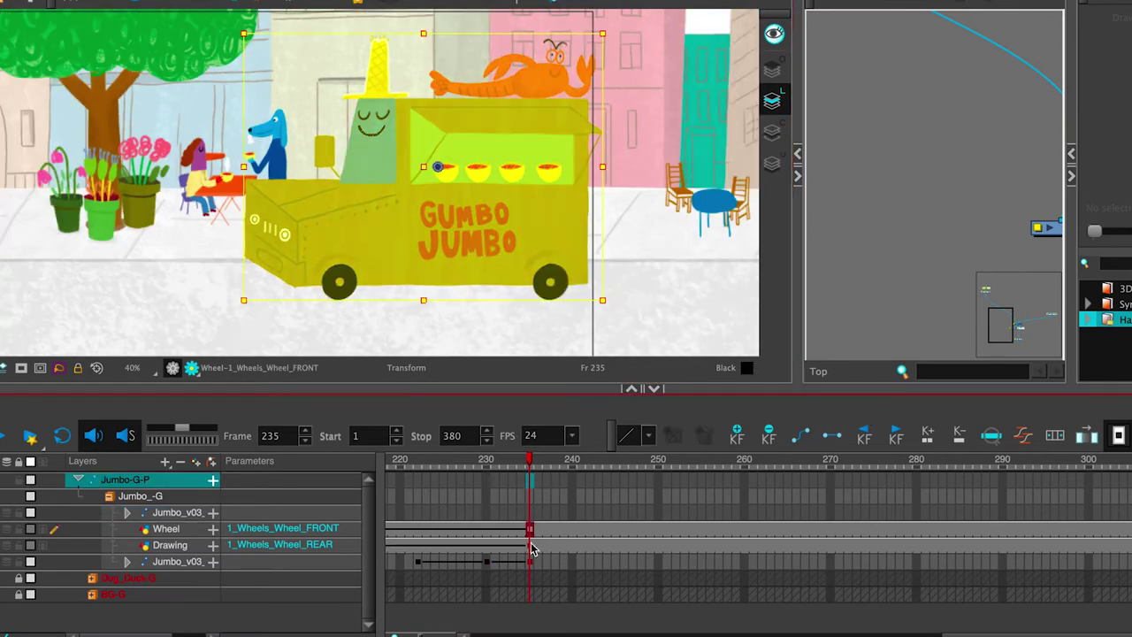
click(174, 564)
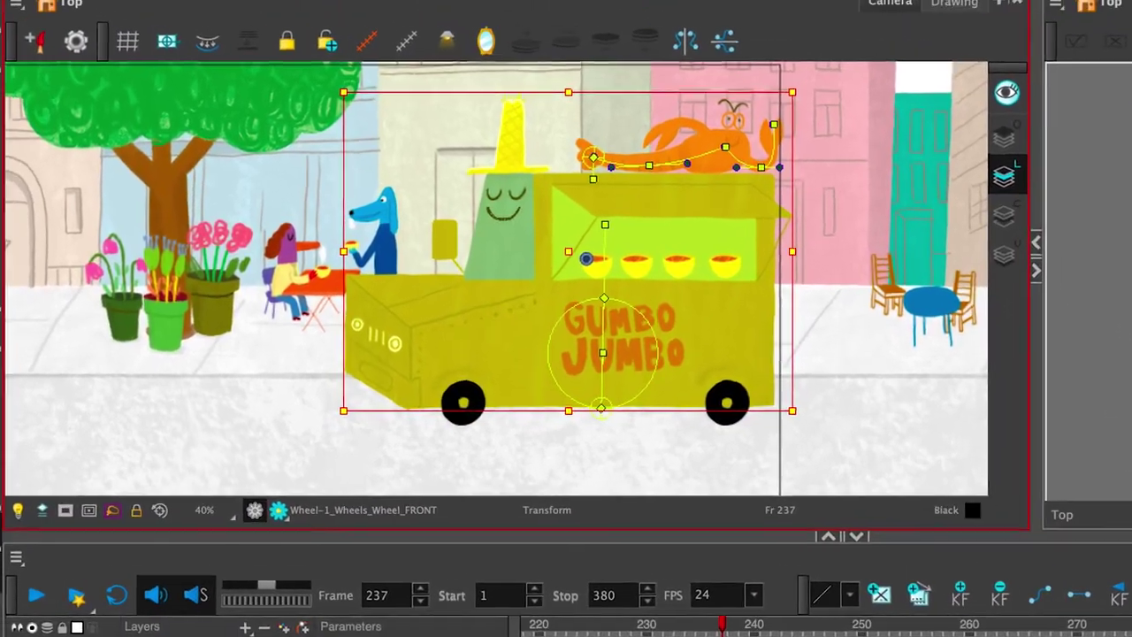
scroll(456, 199, up, 3)
scroll(468, 188, down, 2)
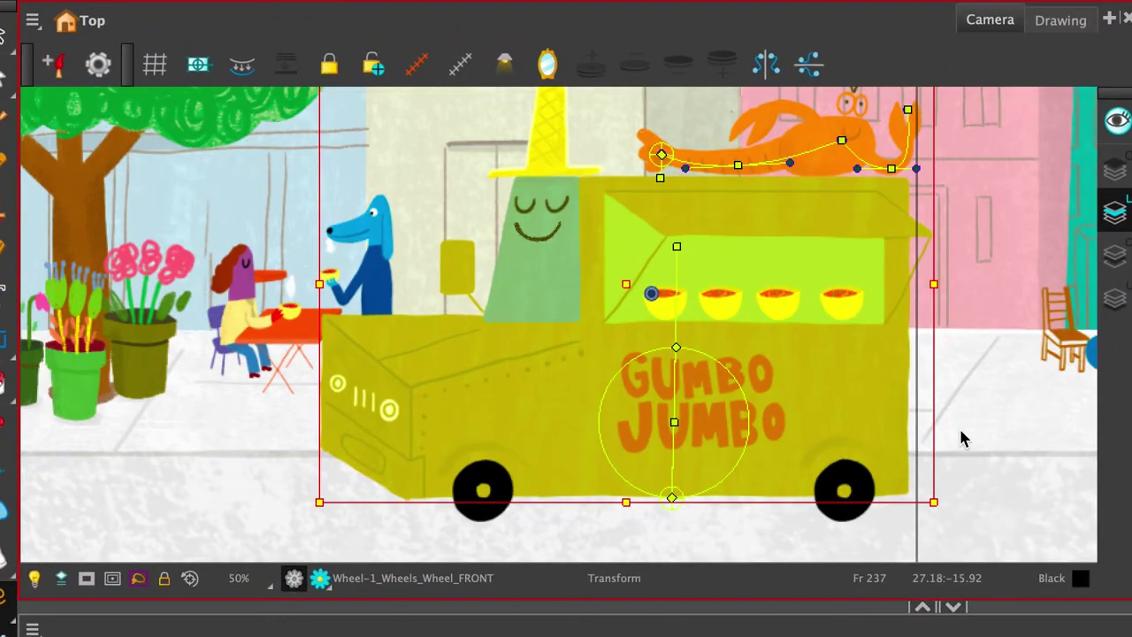
drag(676, 246, 723, 359)
key(ctrl+z)
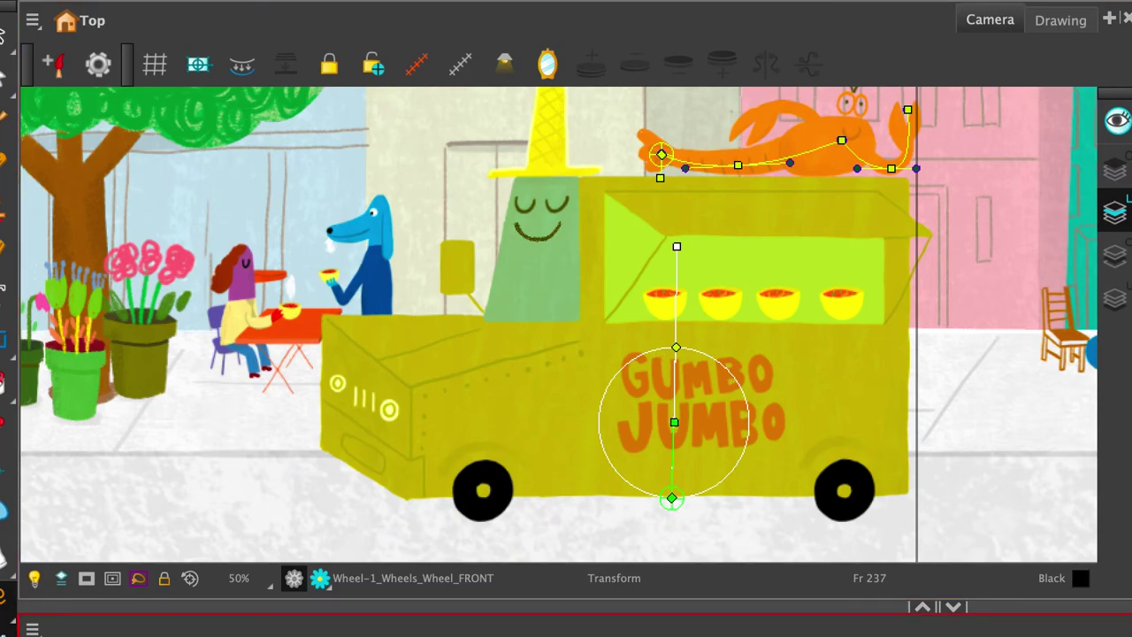
drag(677, 246, 629, 270)
key(ctrl+z)
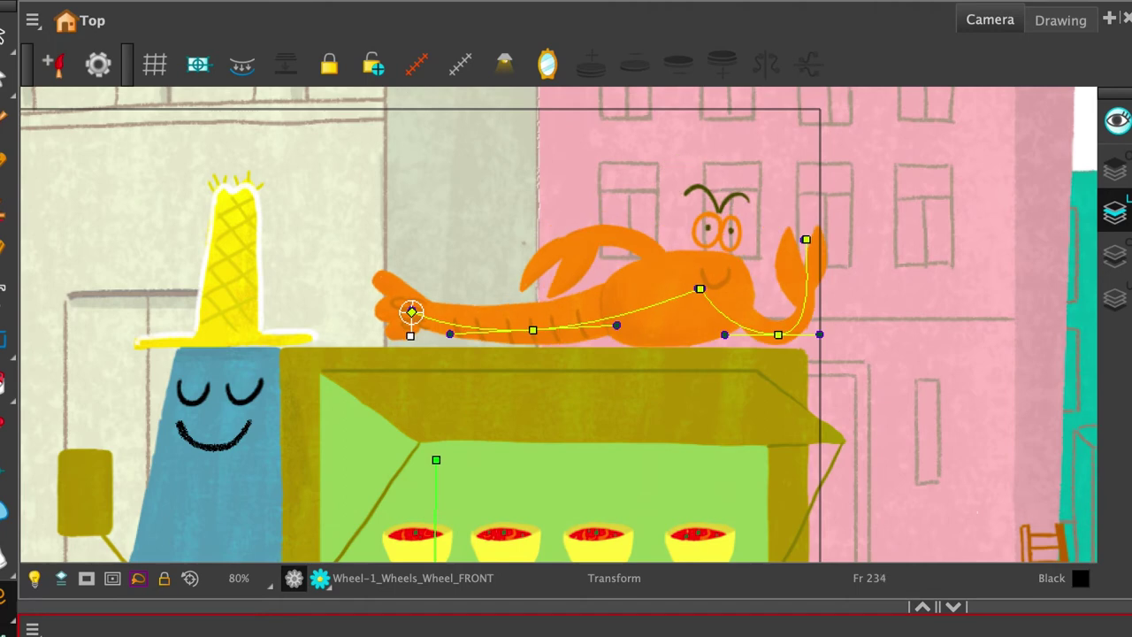
Step: Select the crawdad's head and tail deformer points and bend its body at the middle point
click(652, 245)
click(703, 245)
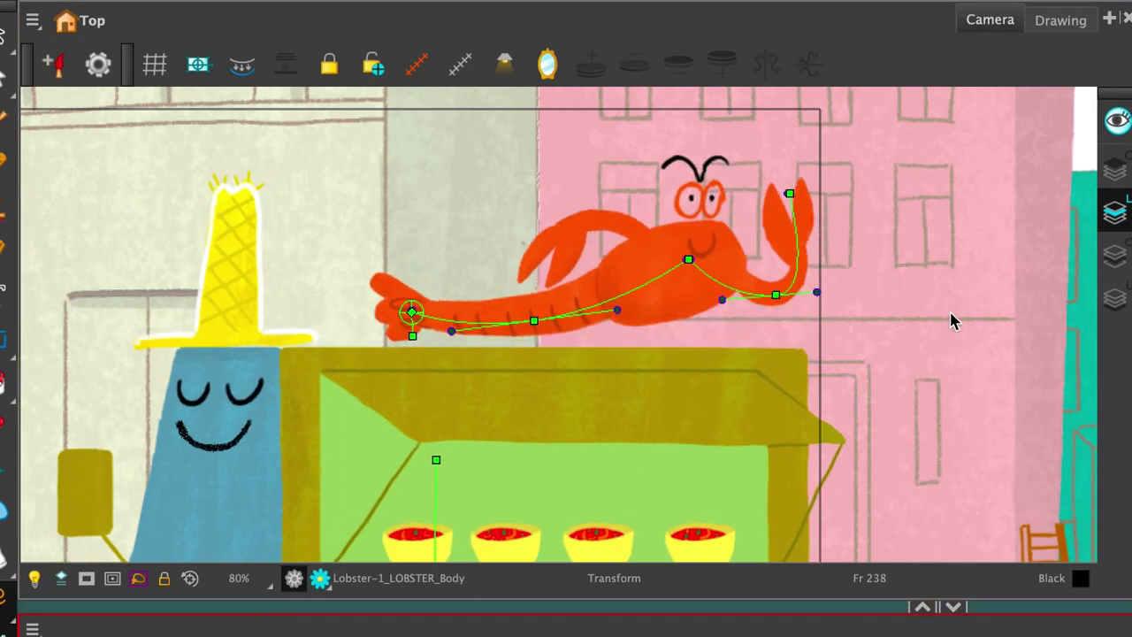
click(775, 294)
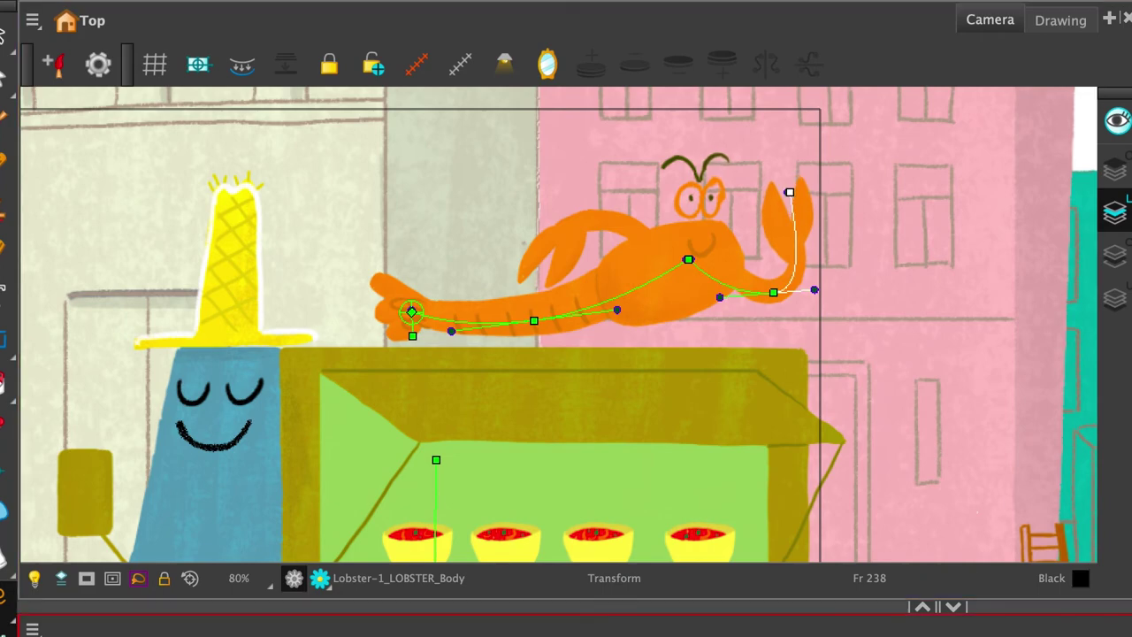
key(comma)
key(period)
drag(534, 320, 535, 330)
key(comma)
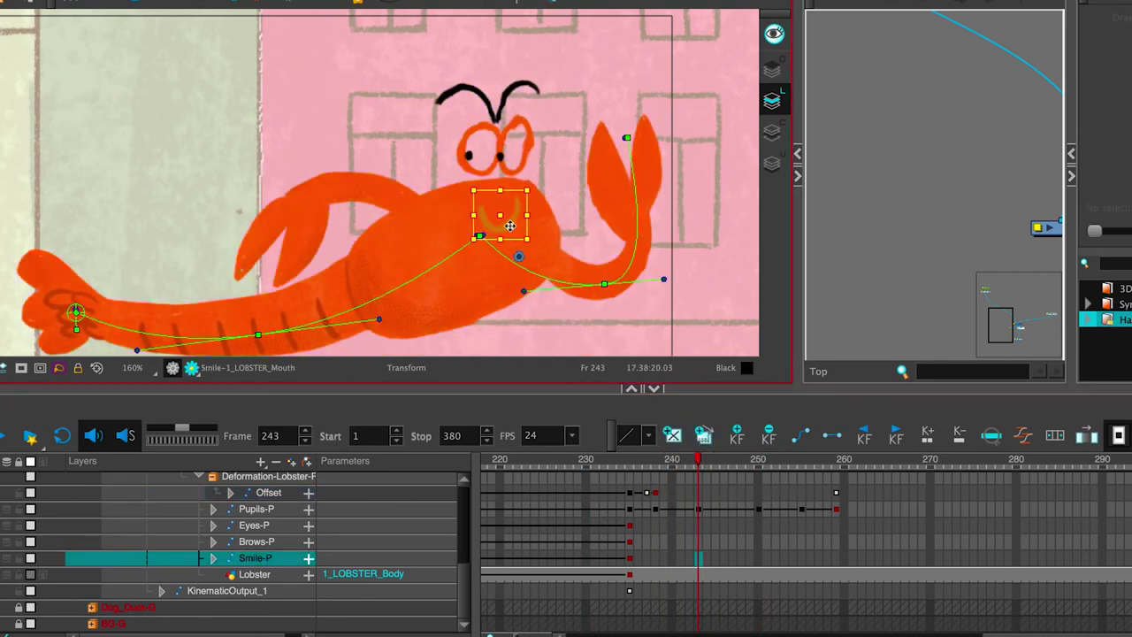
Step: Review the Eyes-P, Brows-P and Pupils-P keyframes at frames 253 and 255
click(500, 146)
shift+click(488, 93)
click(787, 508)
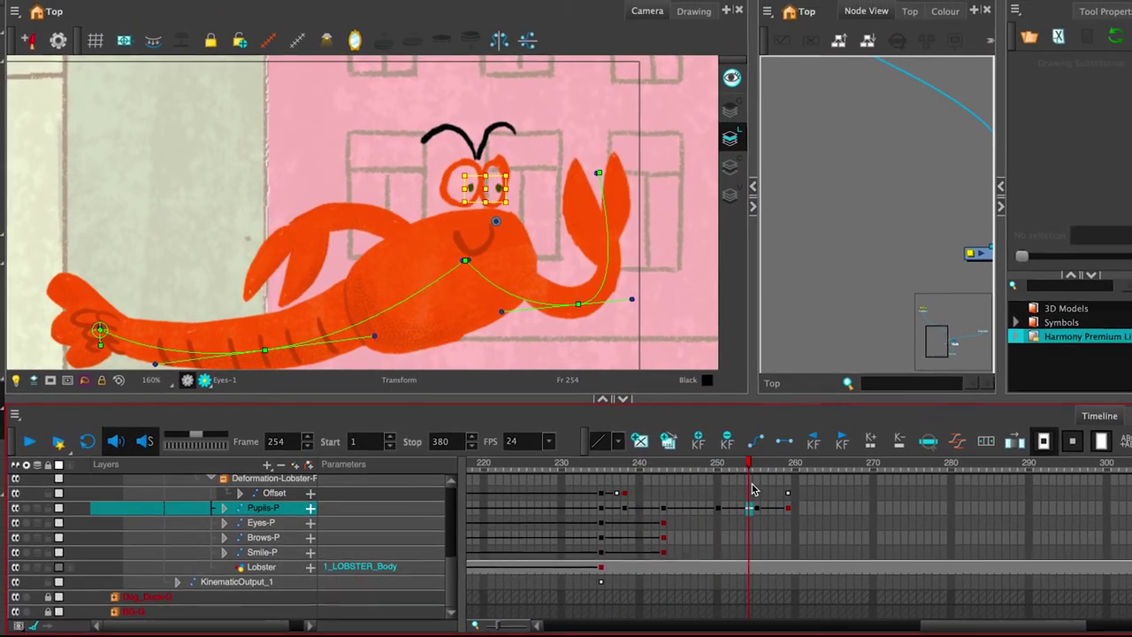
click(265, 524)
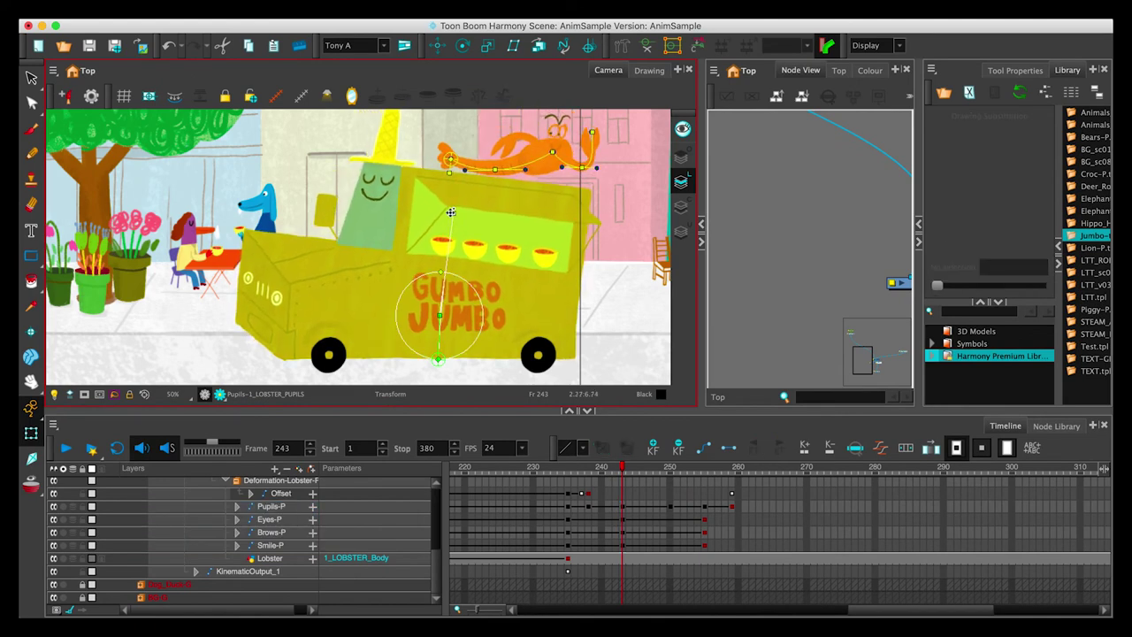
Step: Lean the truck and crawdad rig left with the deformer, then scrub and play the animation
drag(451, 212, 429, 211)
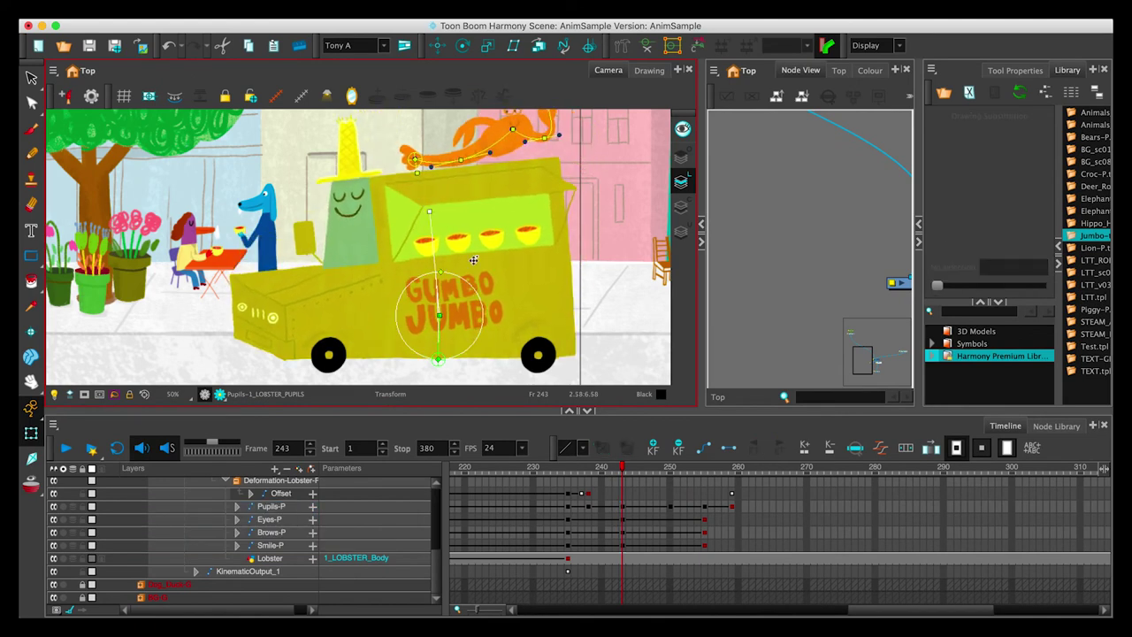
drag(598, 468, 616, 470)
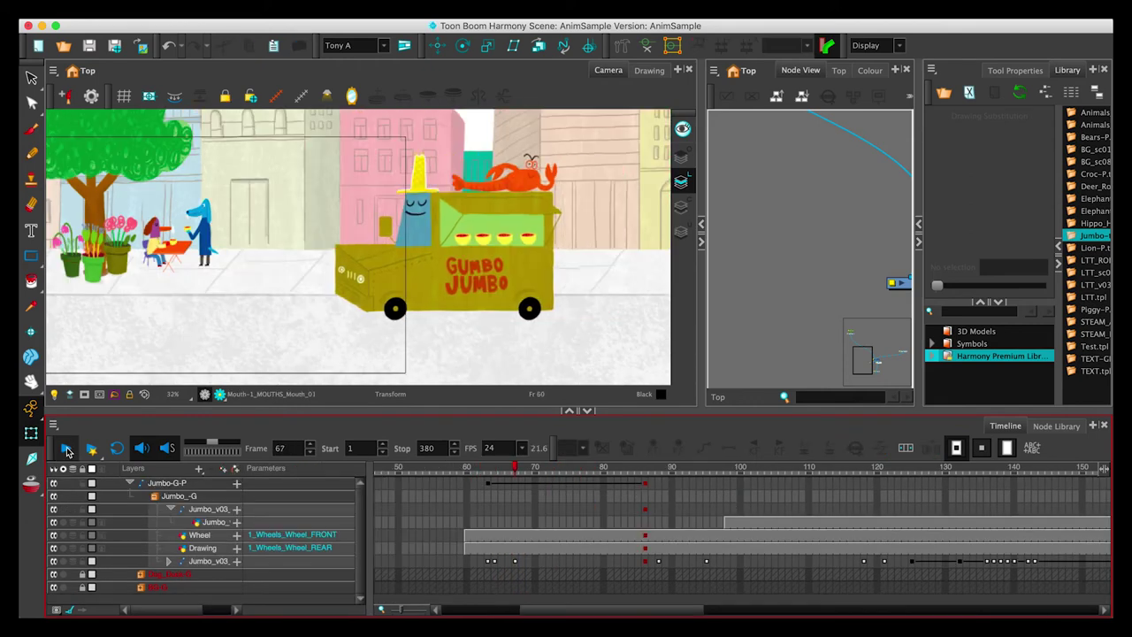
click(68, 452)
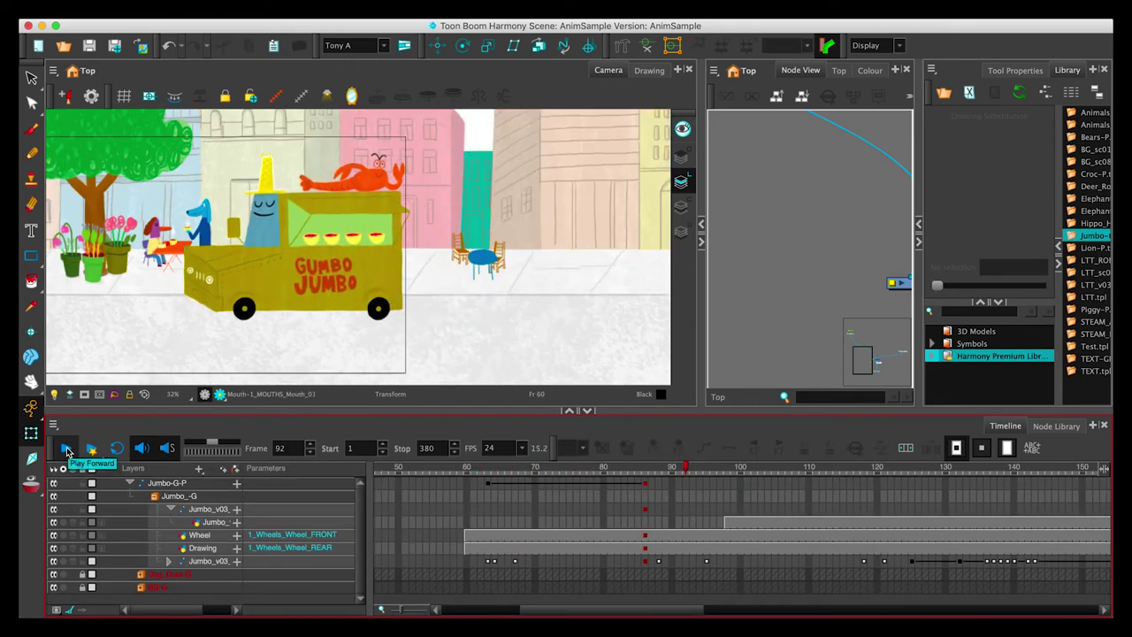